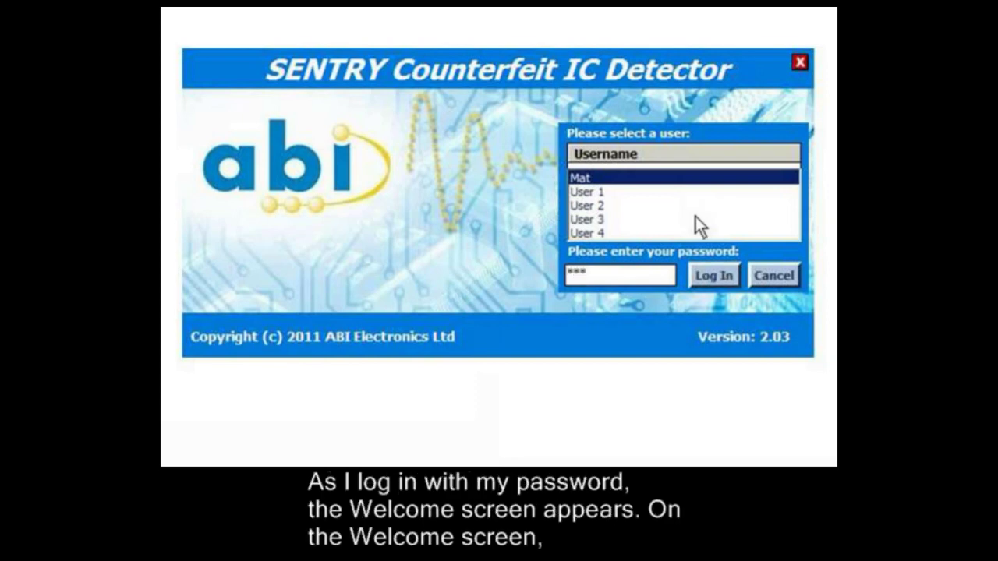
Log in and look over the Learn and Test pages.
click(688, 274)
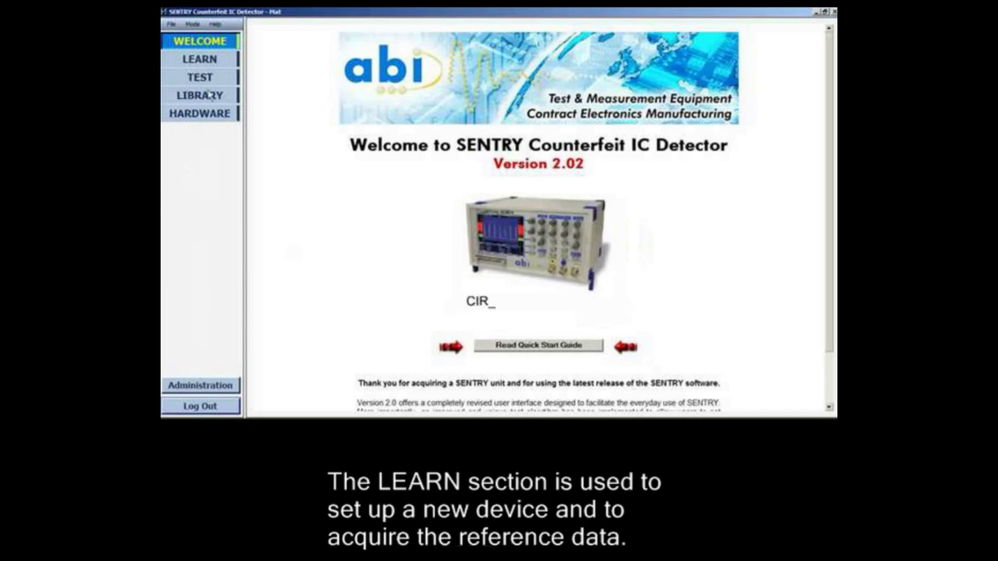
click(208, 63)
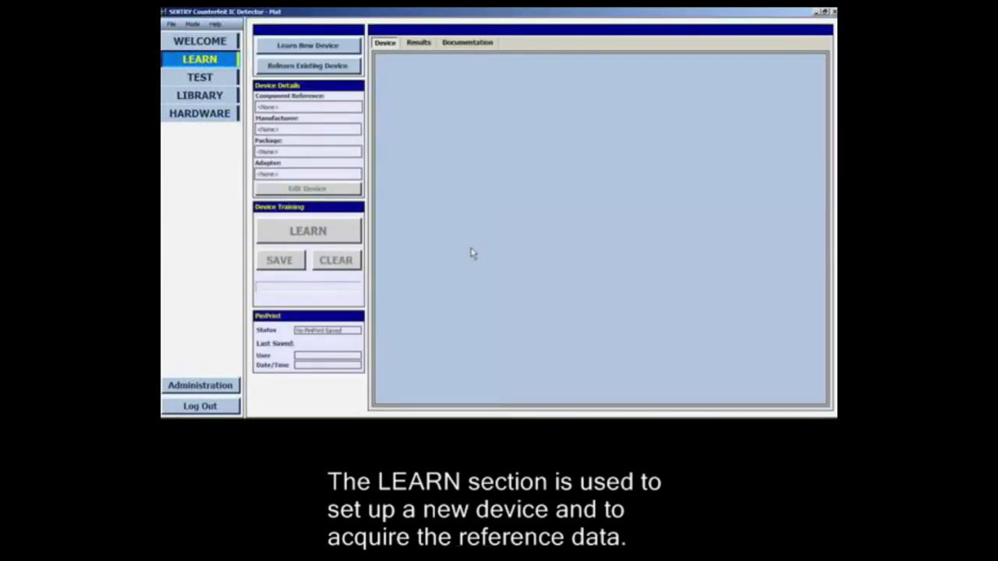
click(225, 80)
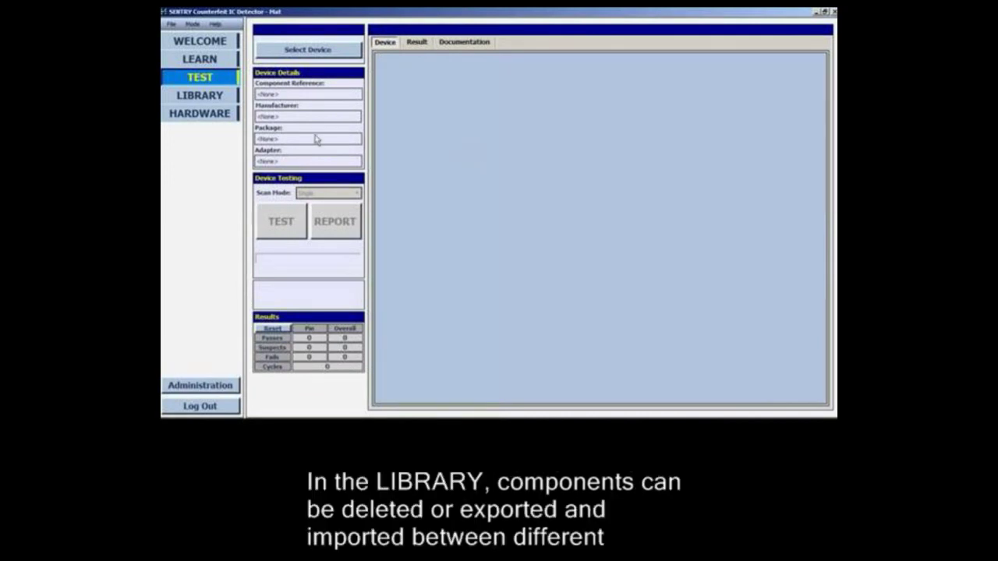
Tour the Library and Hardware diagnostics pages, then go to Administration user management.
click(210, 96)
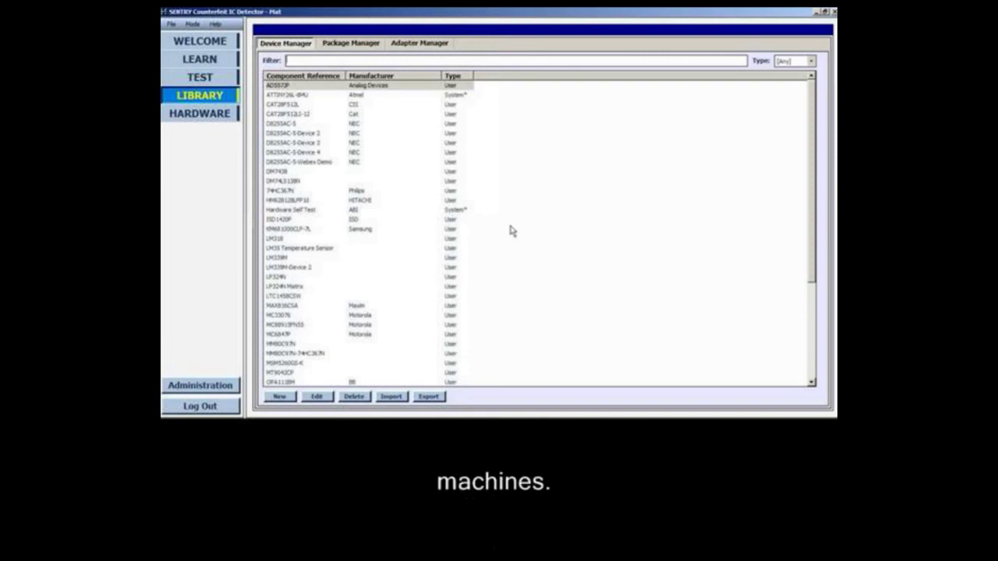
click(209, 115)
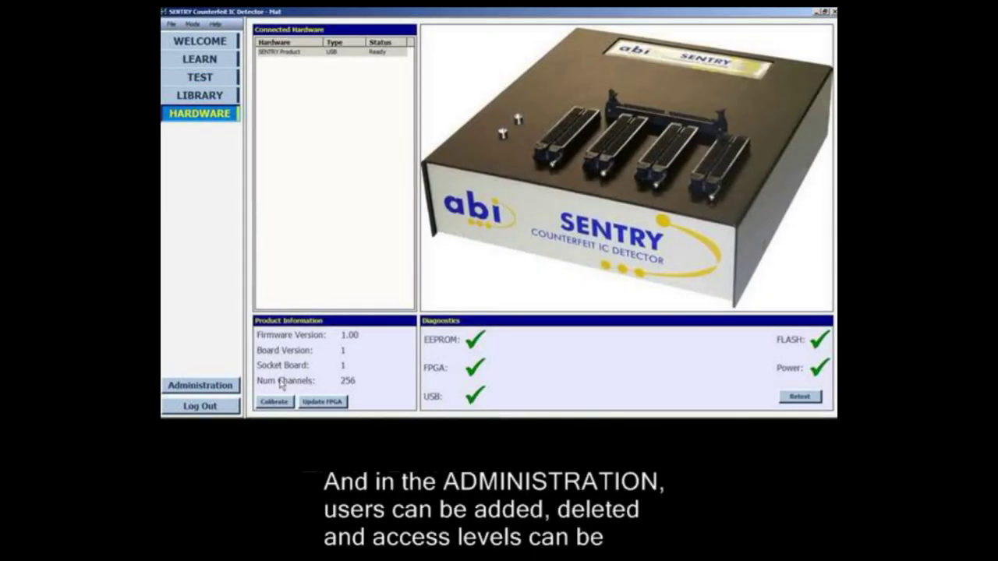
click(217, 387)
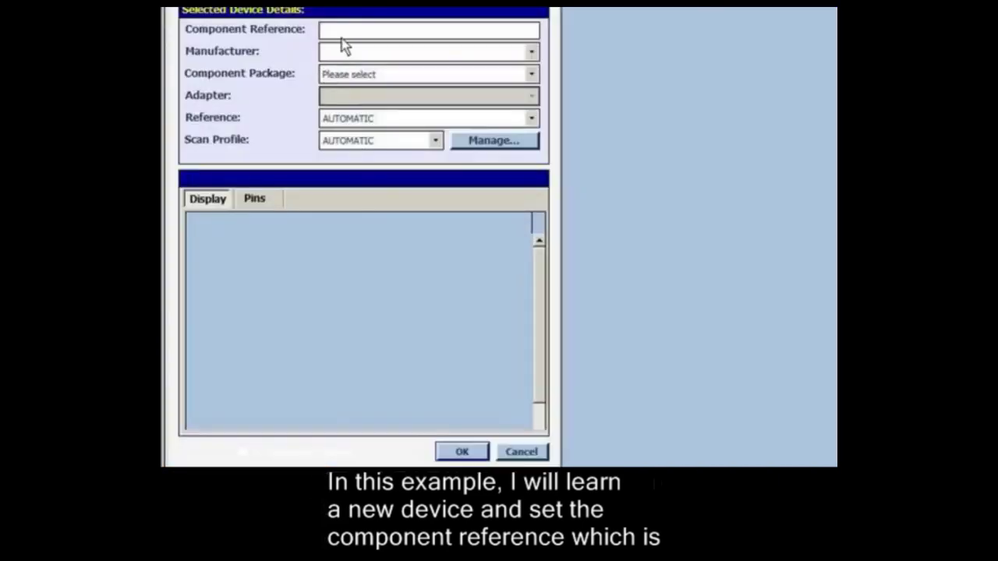
Enter component reference 'Demonstration' and manufacturer 'ABI Electronics'.
click(347, 36)
text(Demonstrati)
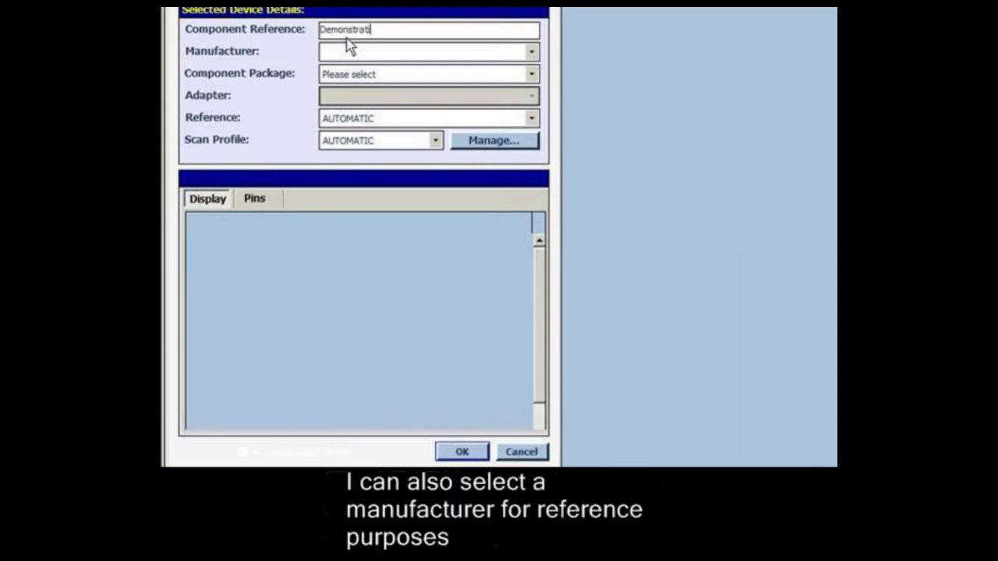
click(370, 53)
text(ABI Electronics)
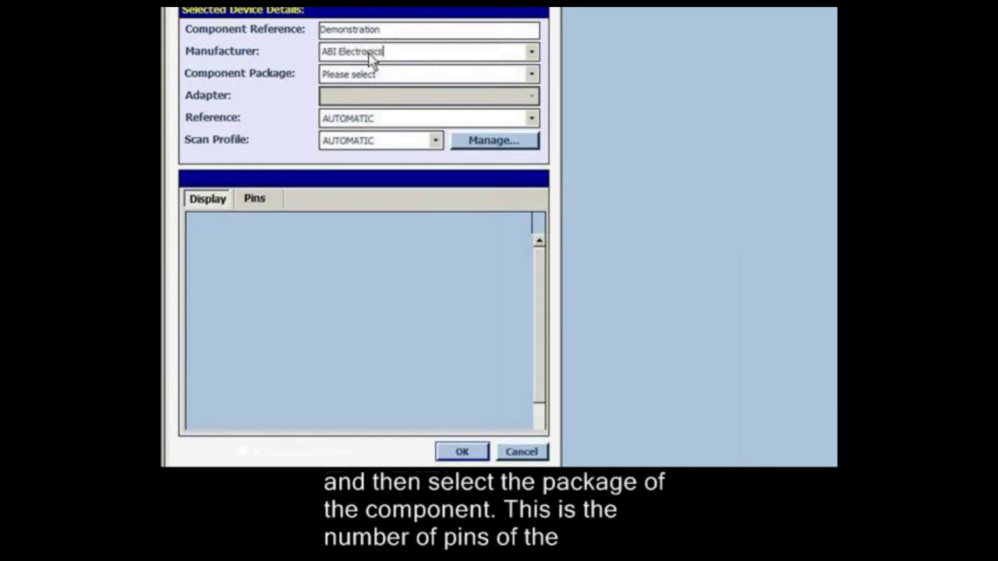
Choose the 8 pin DIL narrow package, keep Reference and Scan Profile AUTOMATIC, and confirm.
click(532, 75)
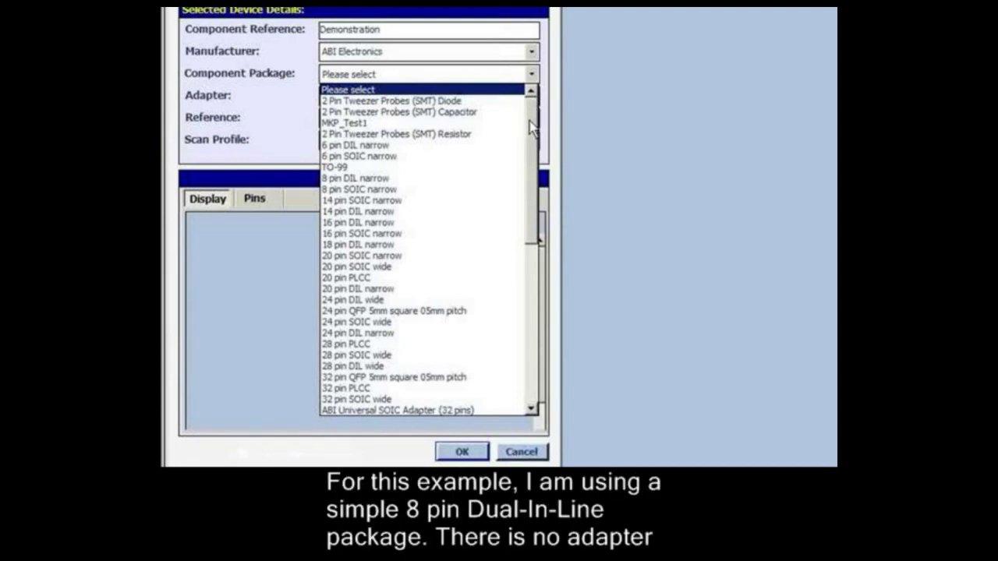
click(376, 184)
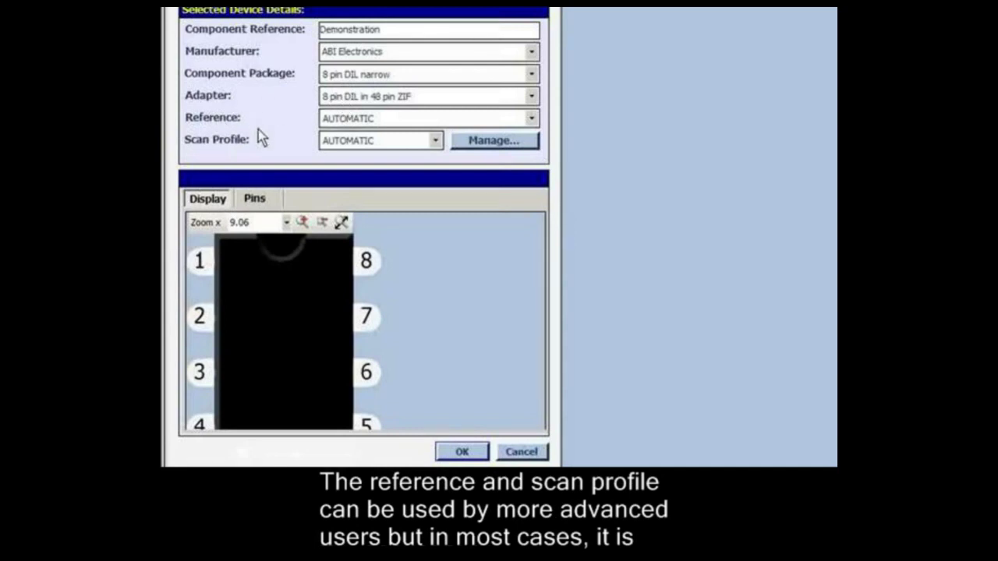
click(531, 118)
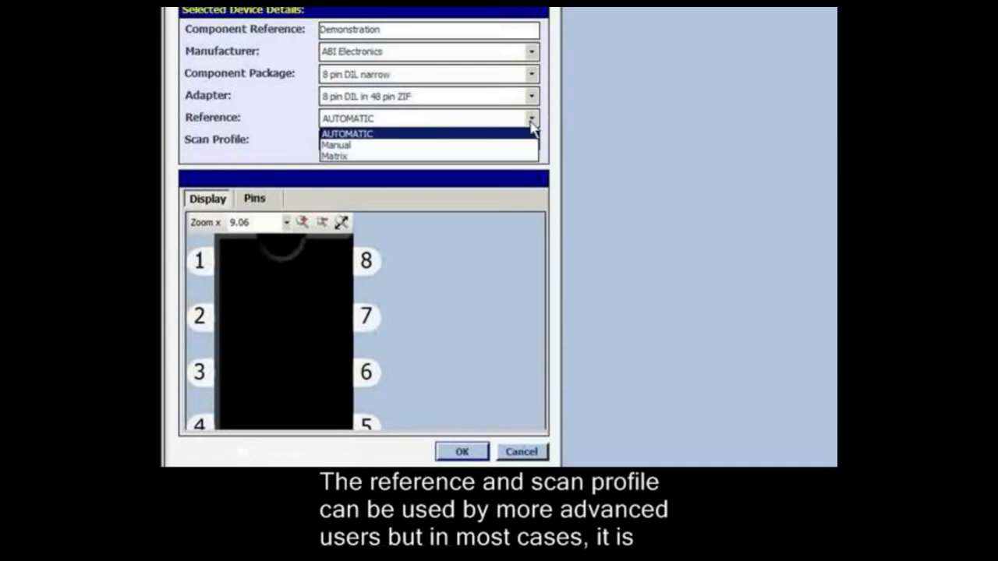
click(236, 134)
click(435, 141)
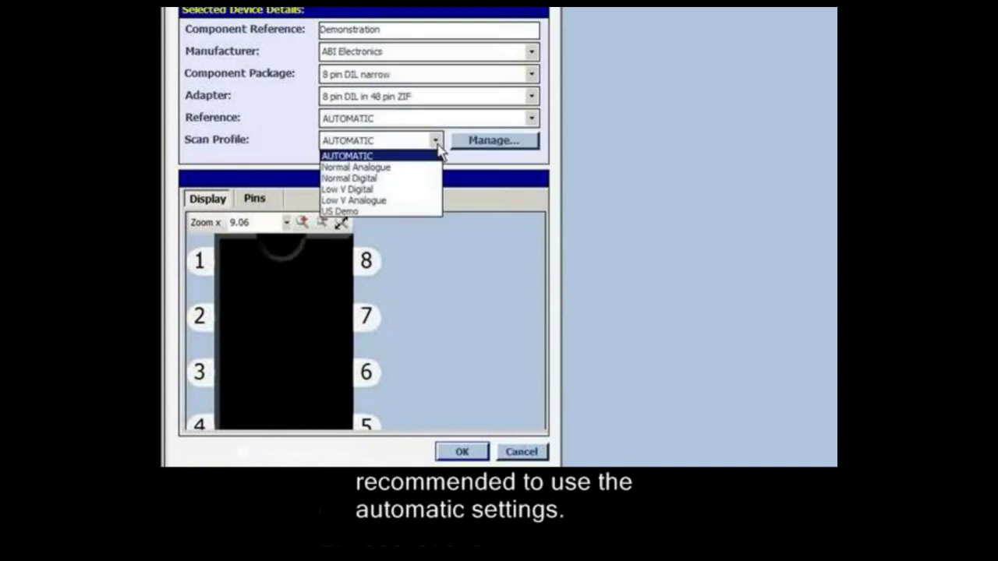
click(303, 137)
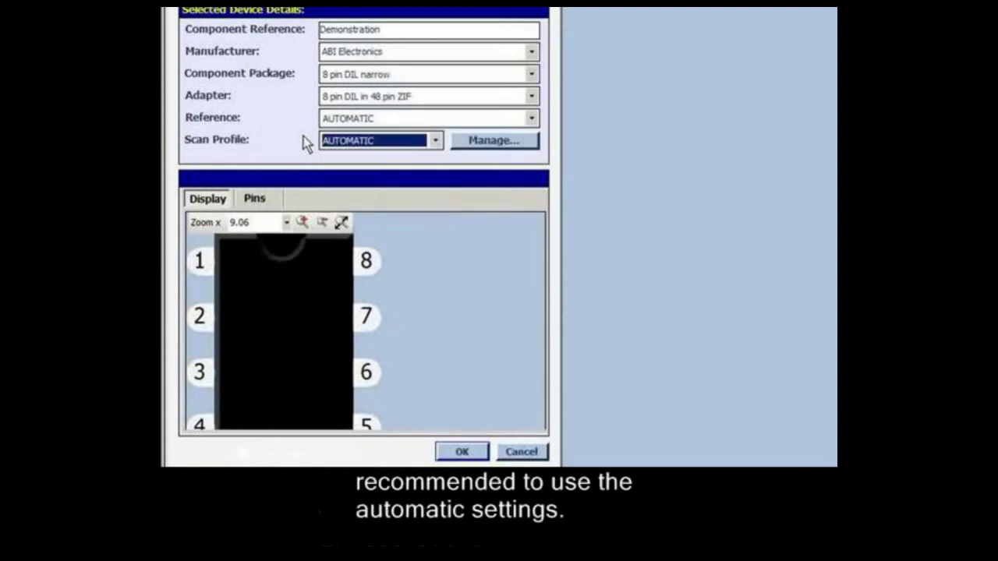
click(458, 454)
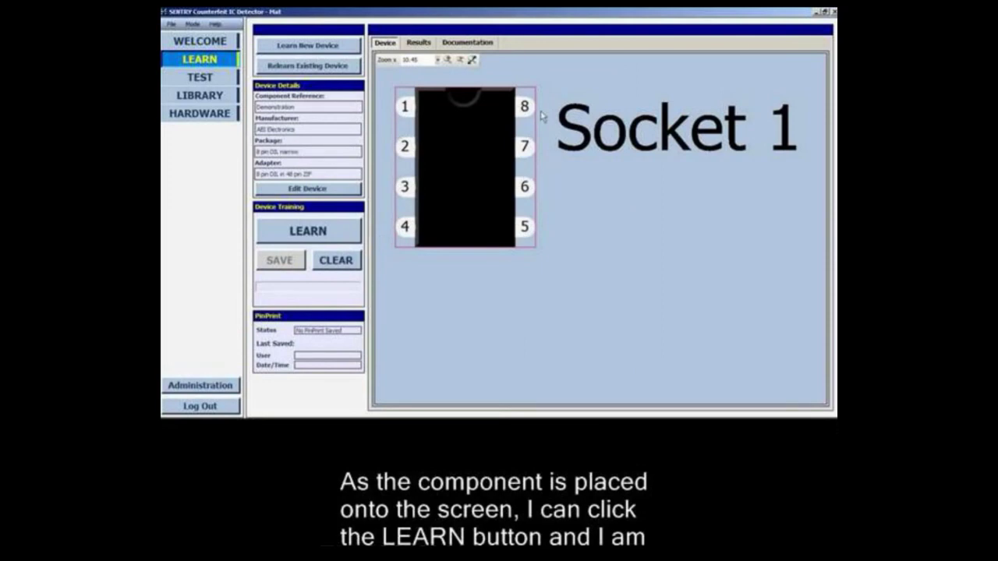
Learn the inserted Demonstration chip, scanning all 8 pins to 100% completion.
click(282, 234)
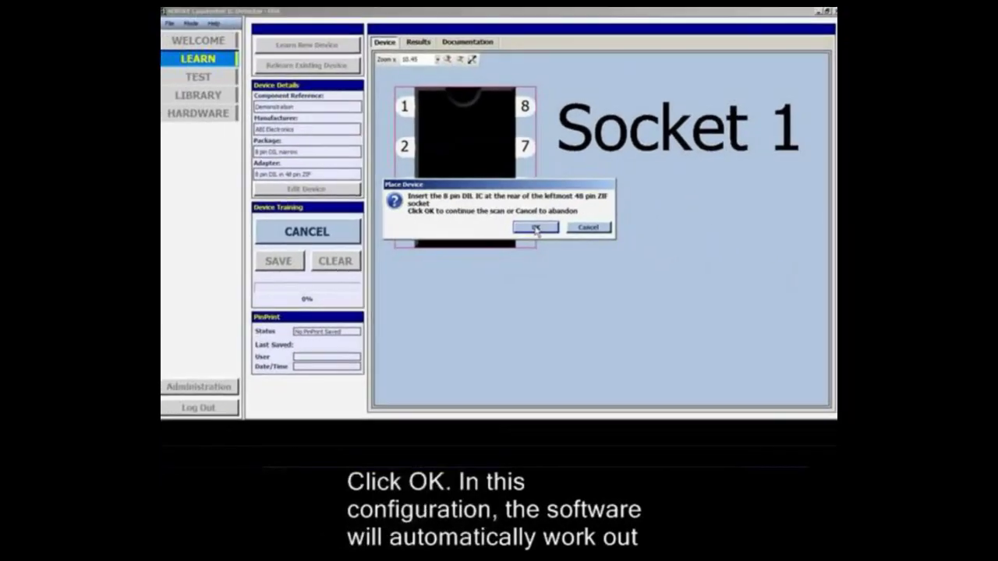
click(594, 219)
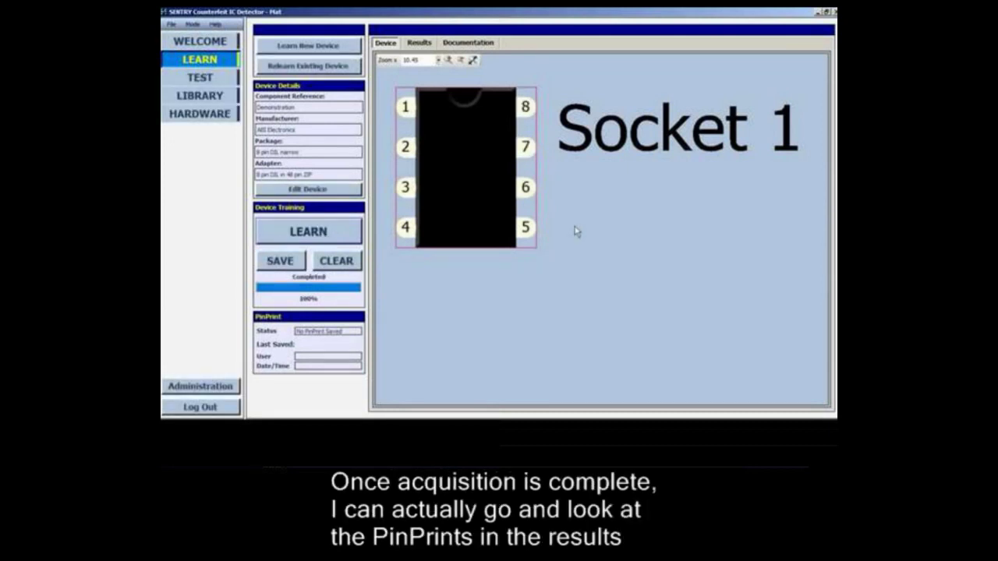
Review the Results and Documentation tabs, then save the learned Demonstration PinPrints.
click(419, 44)
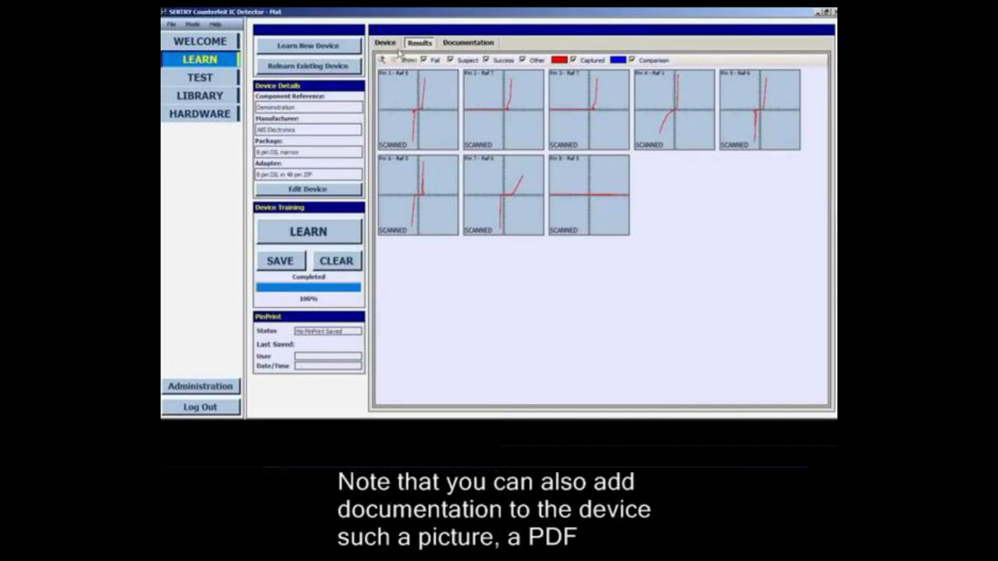
click(467, 44)
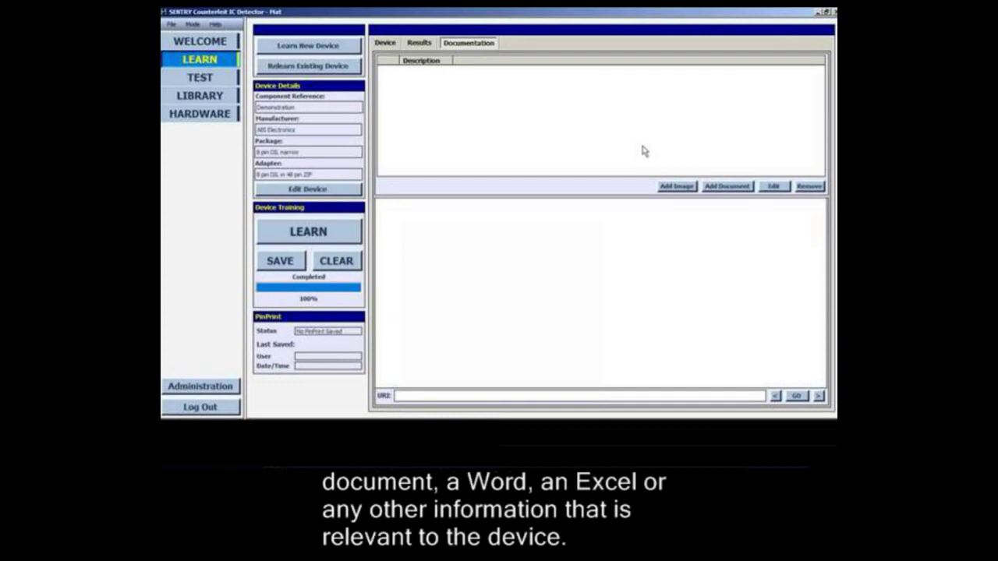
click(387, 44)
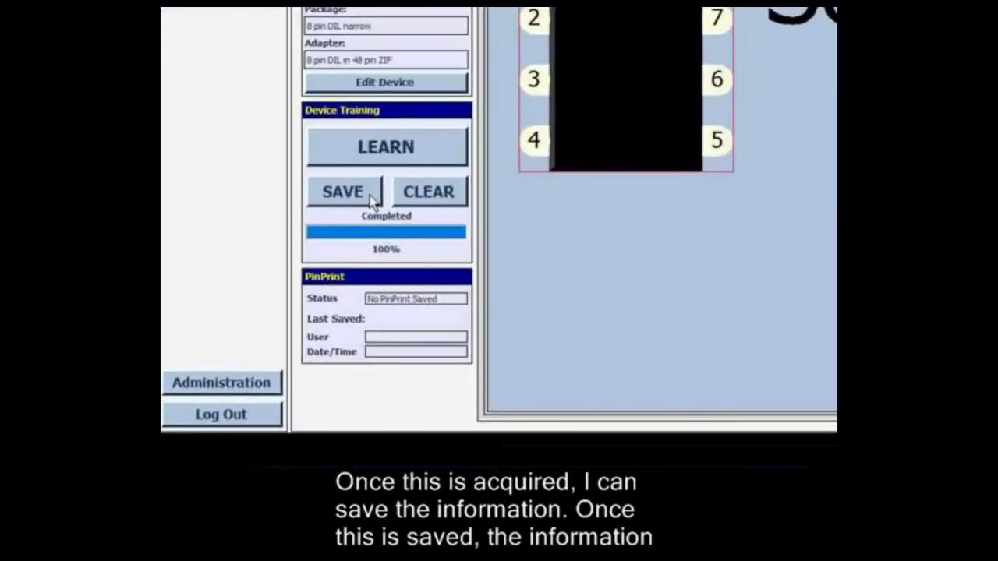
click(368, 194)
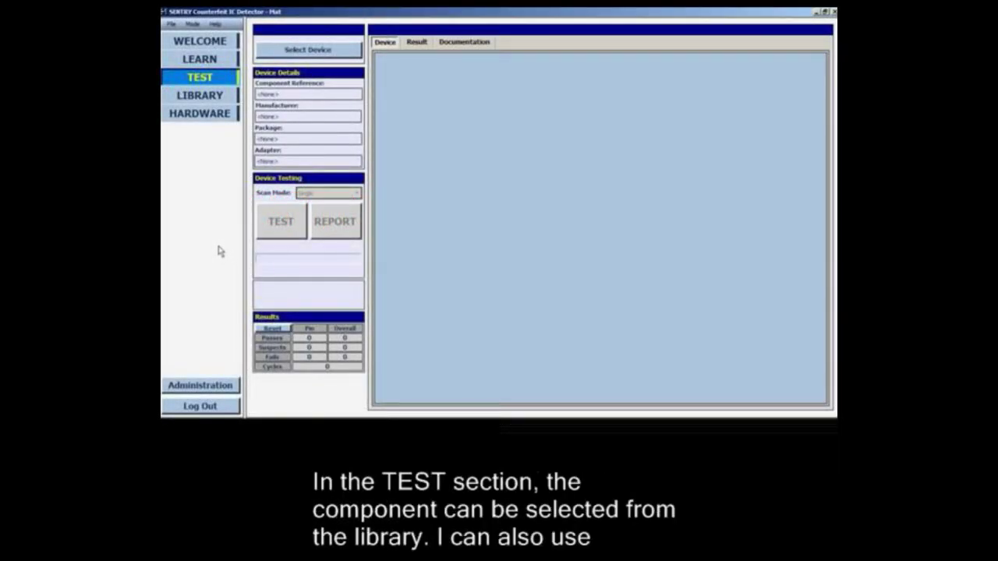
Filter the device list by 'demon' and load Demonstration for testing.
click(348, 53)
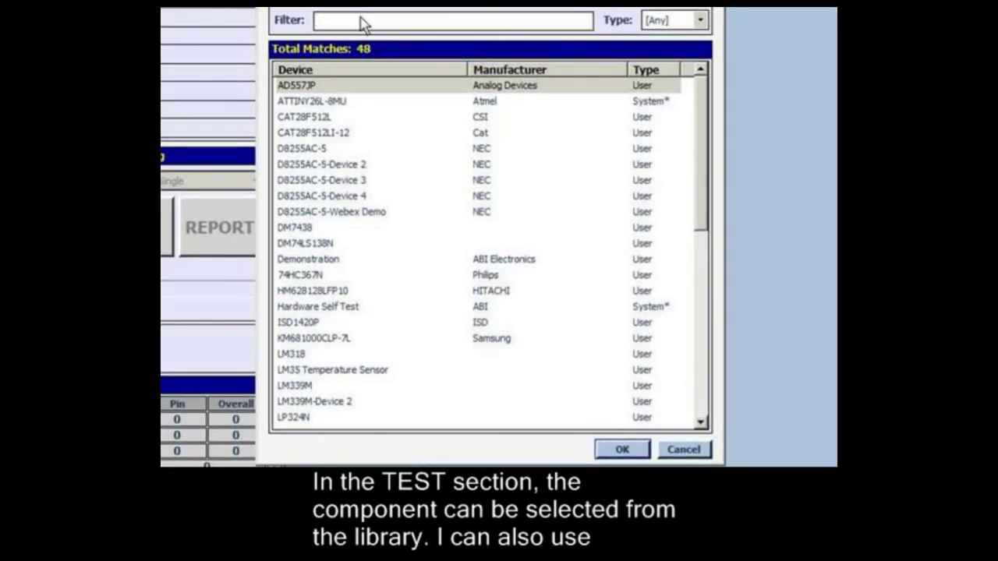
text(demon)
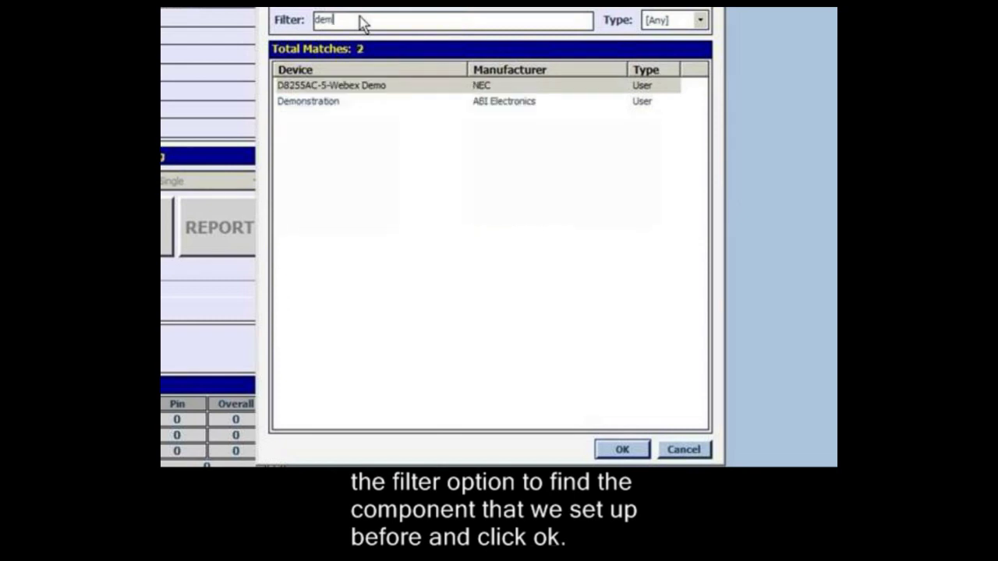
click(374, 87)
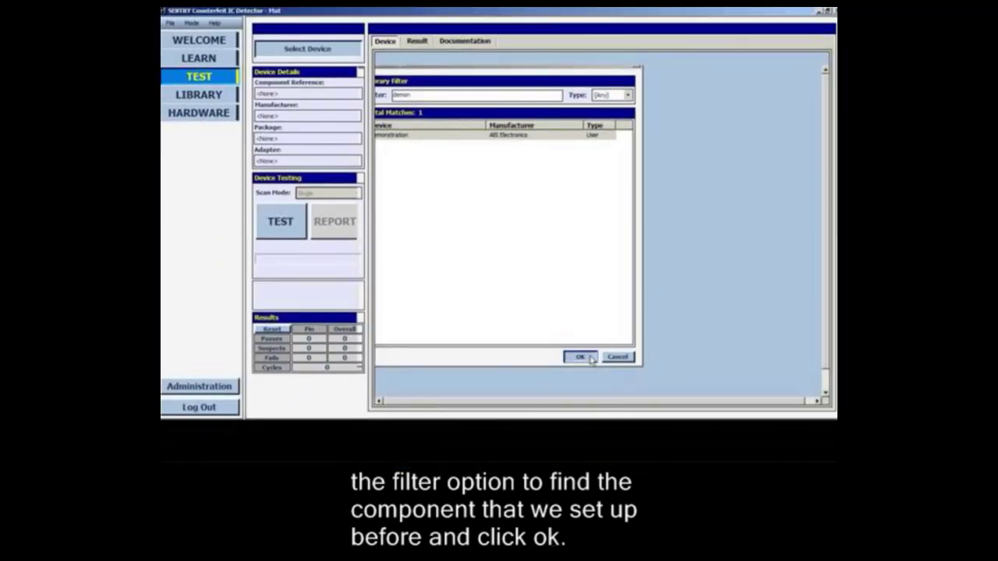
click(622, 450)
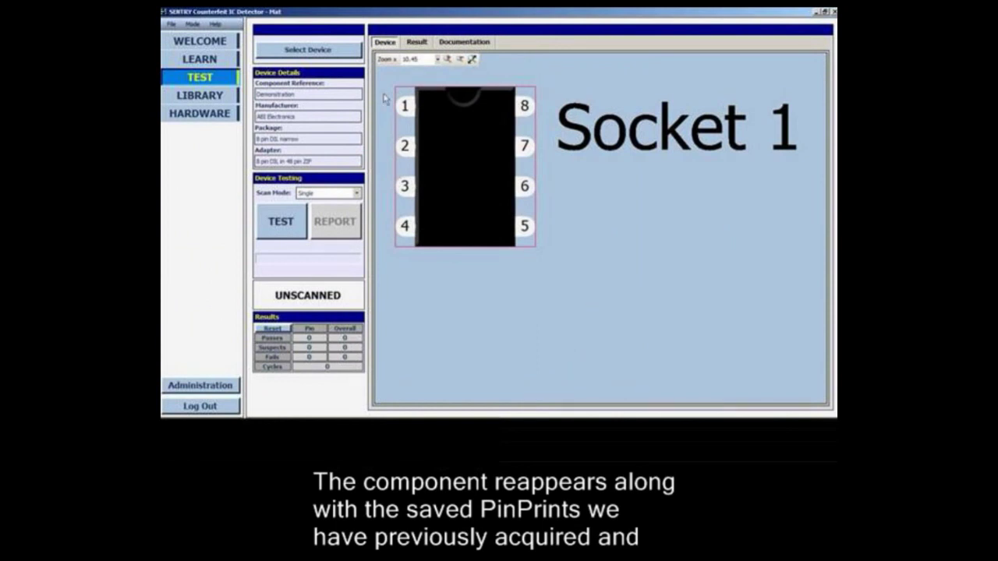
Check the reference curves, then test the Demonstration chip to an all-pins-pass SUCCESS.
click(416, 42)
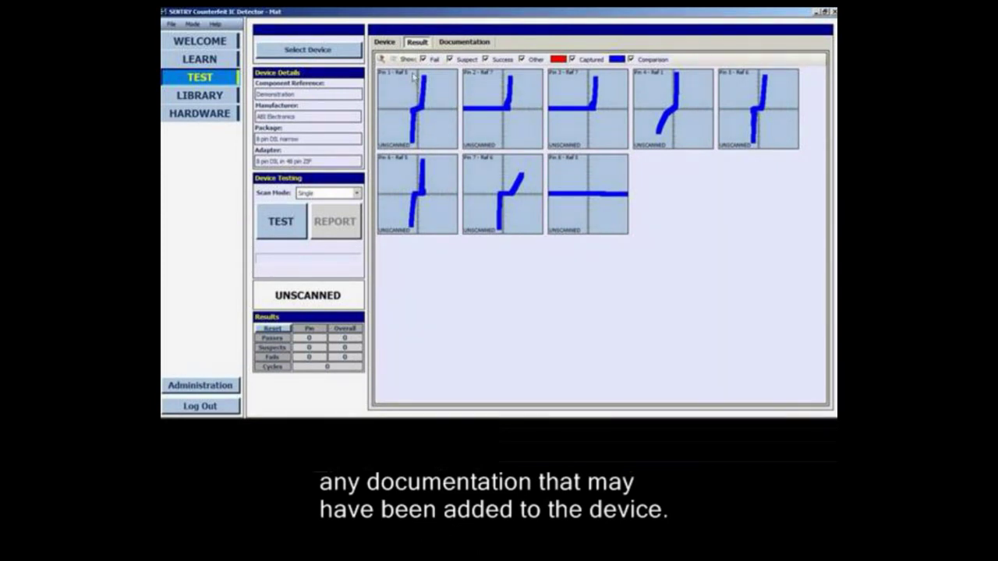
click(386, 42)
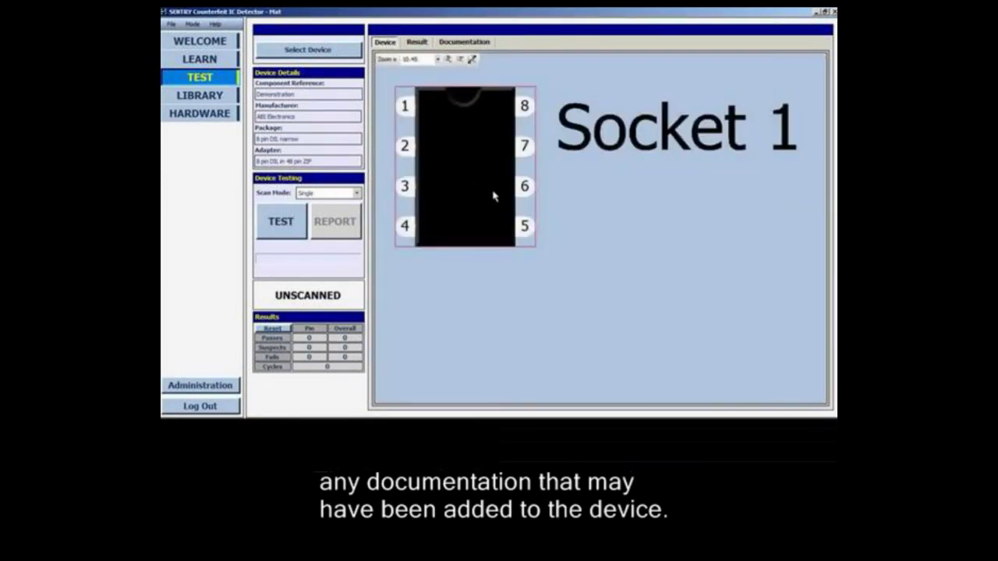
click(269, 226)
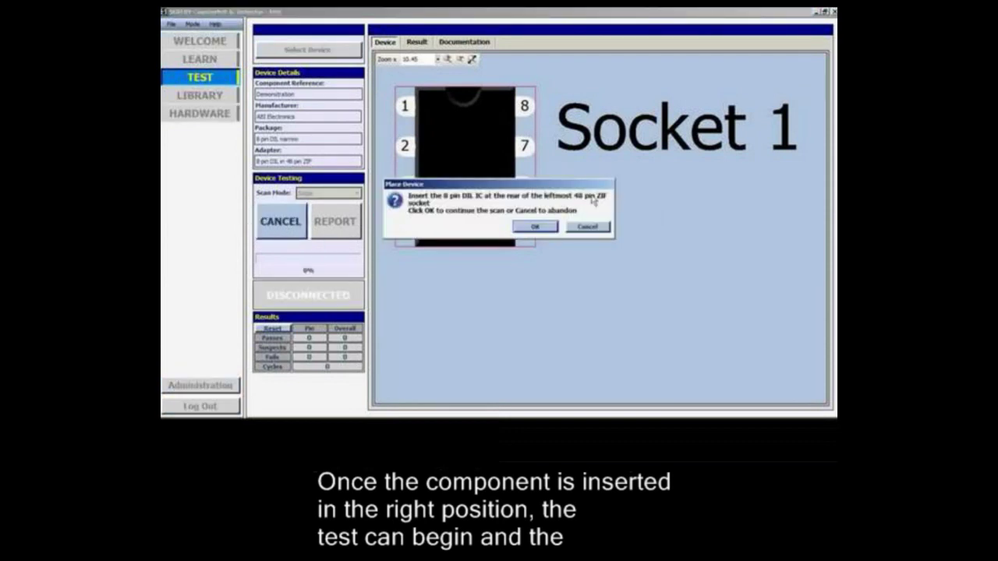
click(536, 228)
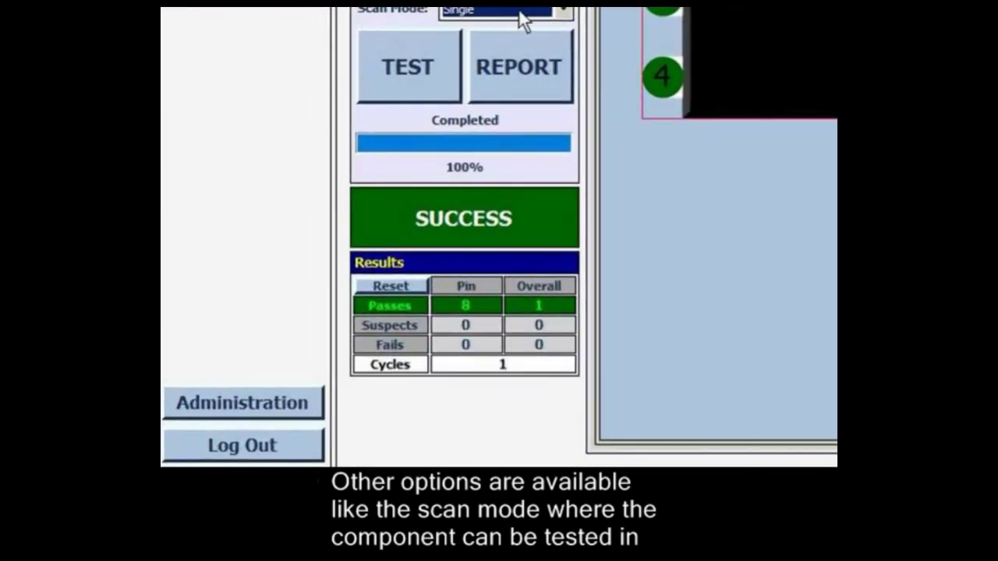
Switch scan mode to Loop, review the scored pin curves, and generate the test report.
click(563, 11)
click(541, 41)
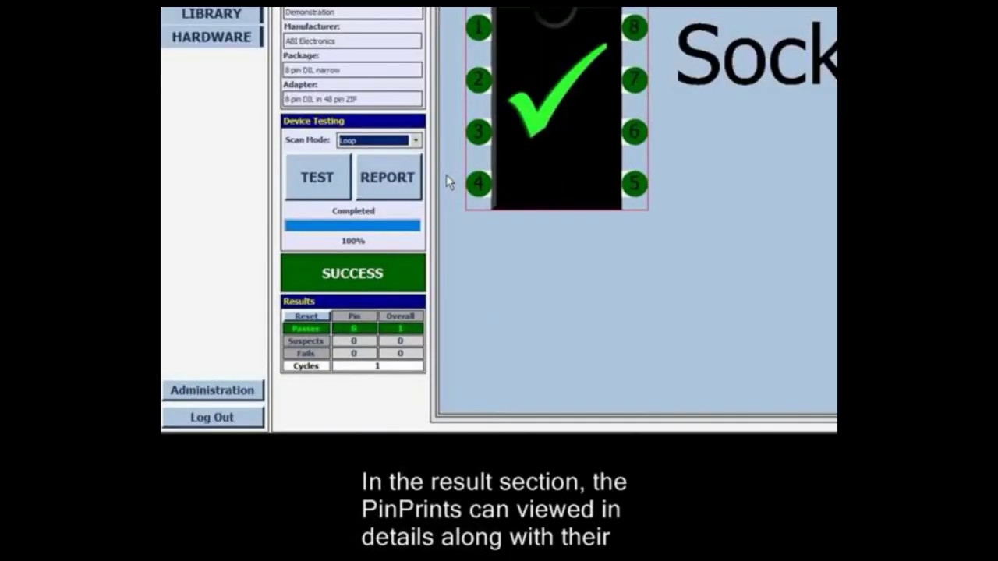
click(417, 42)
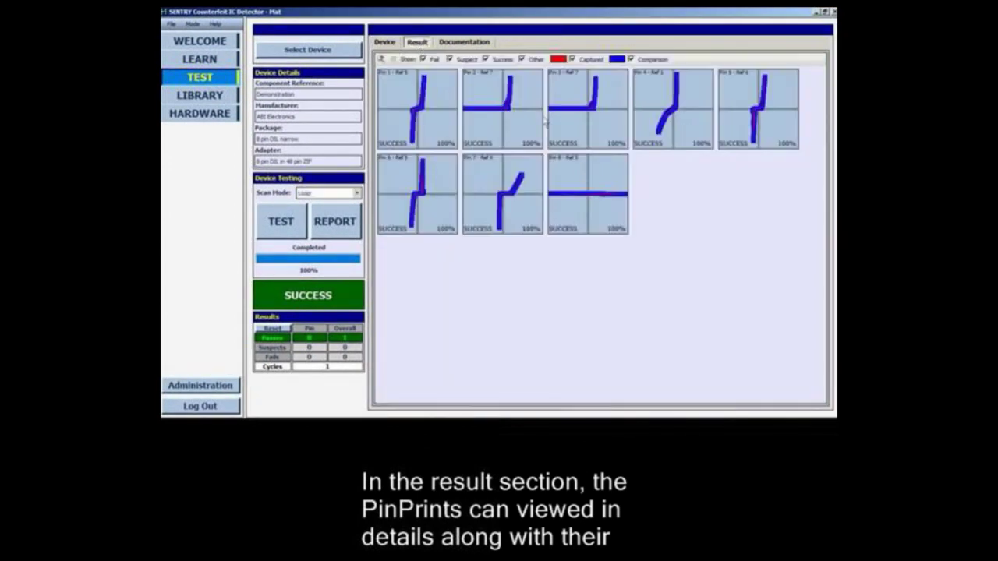
scroll(586, 167, up, 3)
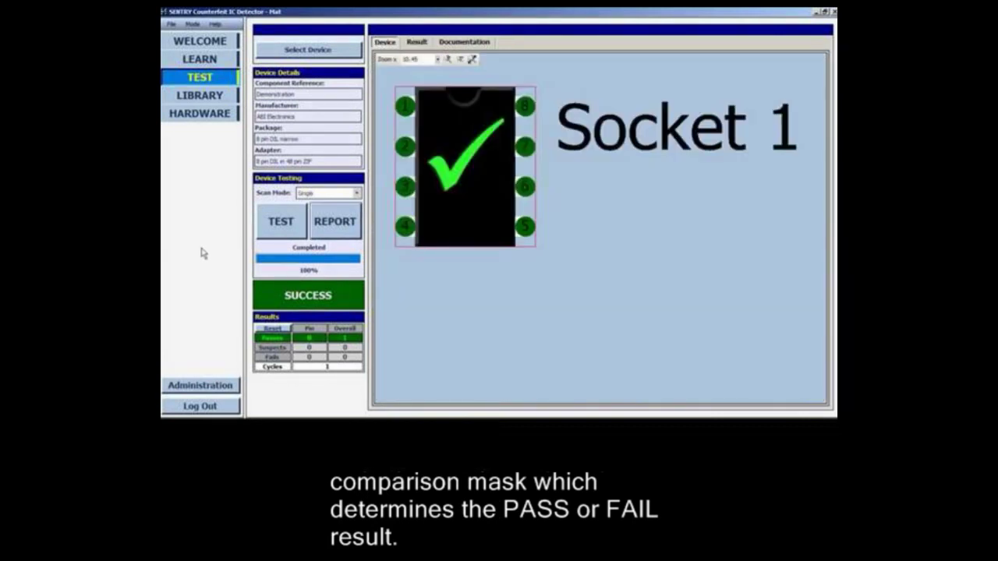
click(349, 237)
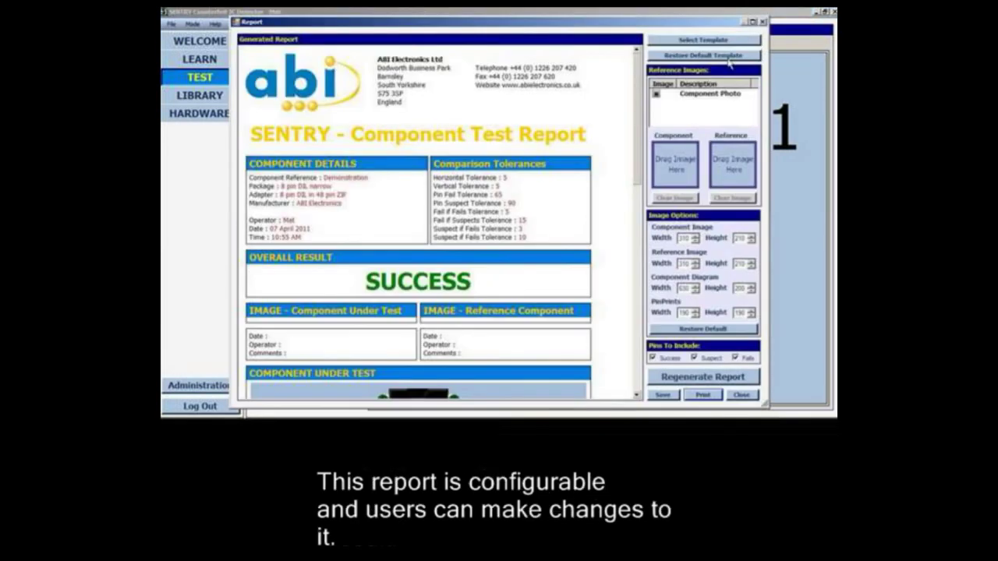
Maximize the test report window and scroll through its contents.
click(753, 22)
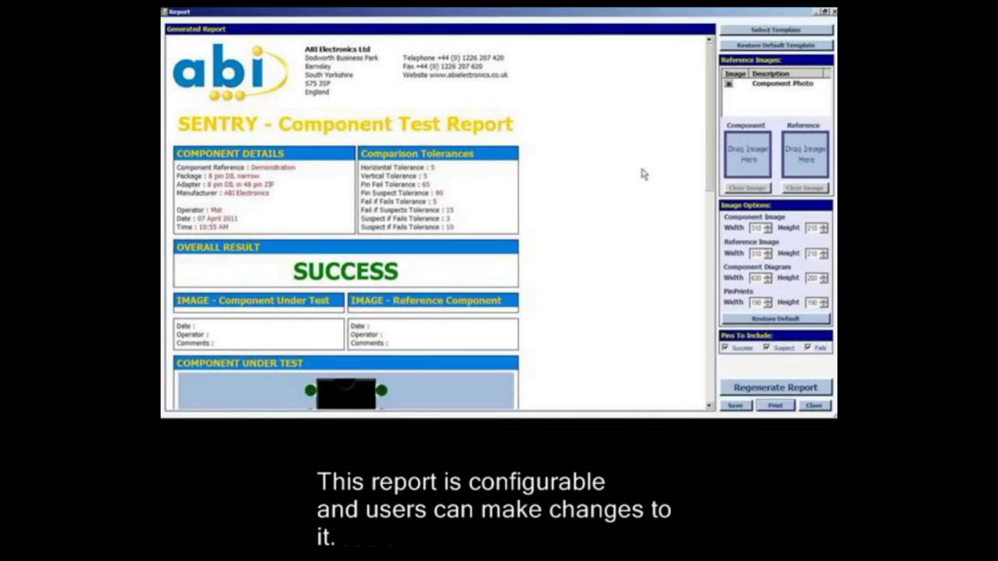
scroll(613, 181, down, 5)
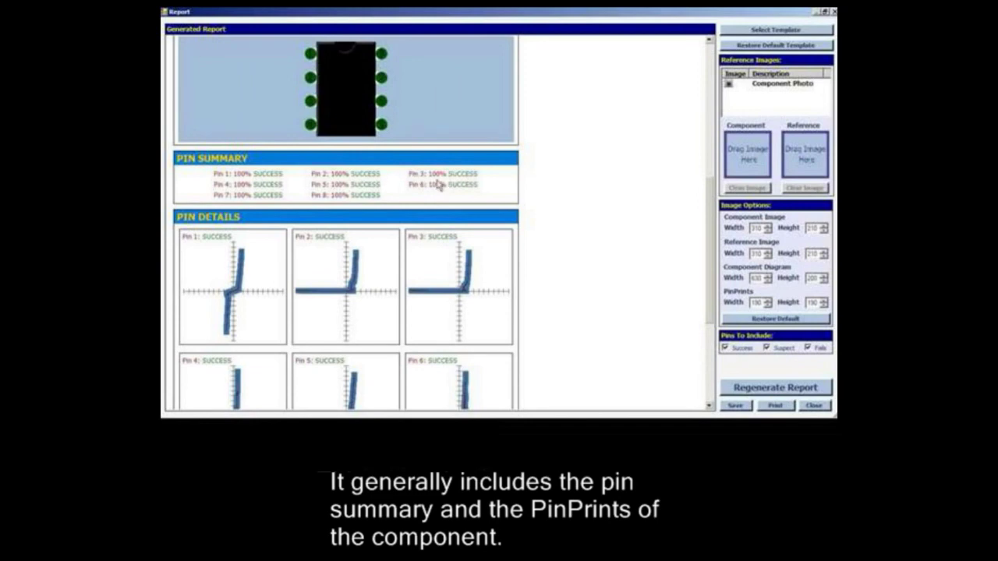
scroll(505, 192, up, 1)
scroll(505, 191, down, 4)
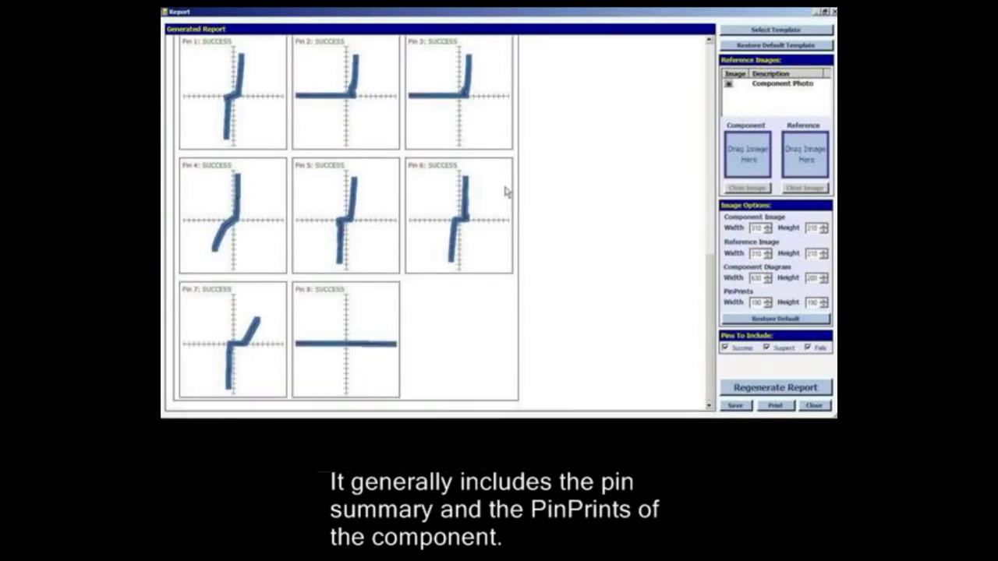
scroll(505, 191, up, 10)
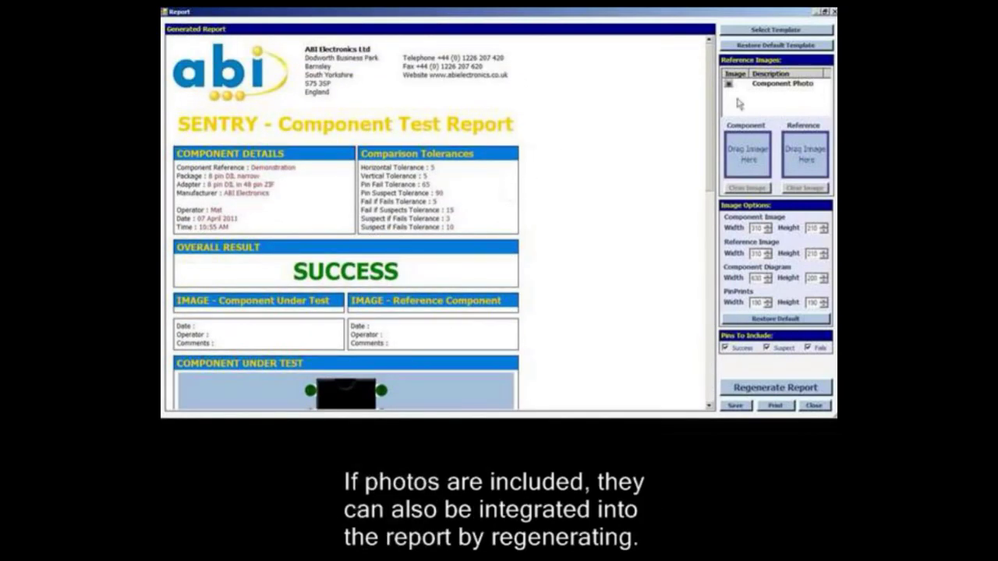
Drop the component photo into the Component and Reference image boxes and regenerate the report.
drag(779, 84, 752, 152)
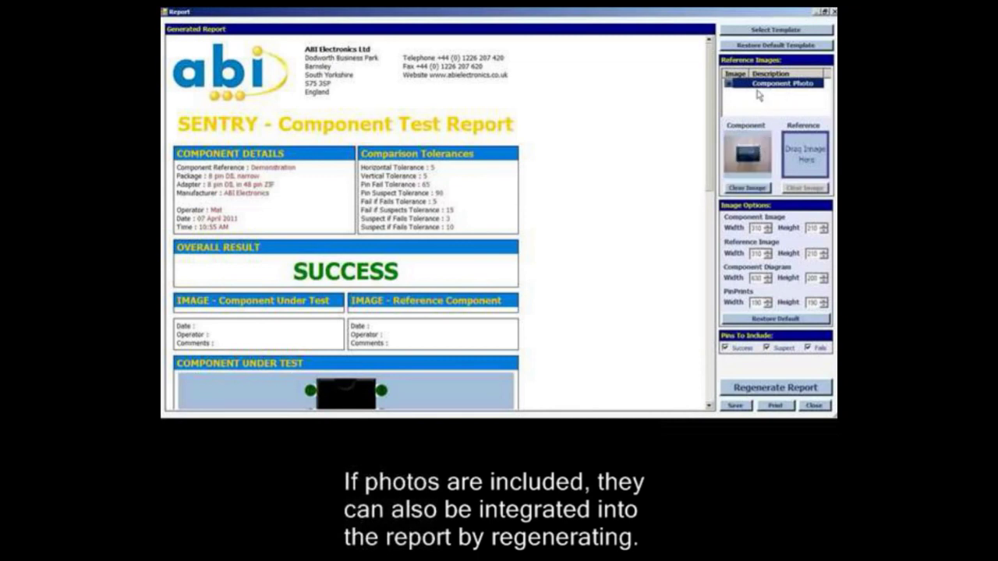
drag(761, 88, 800, 153)
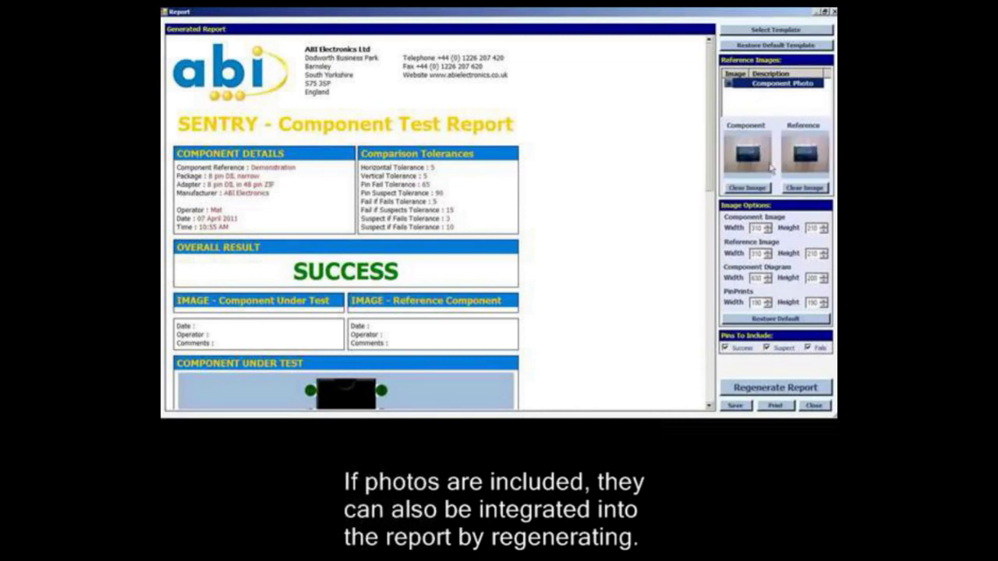
click(777, 394)
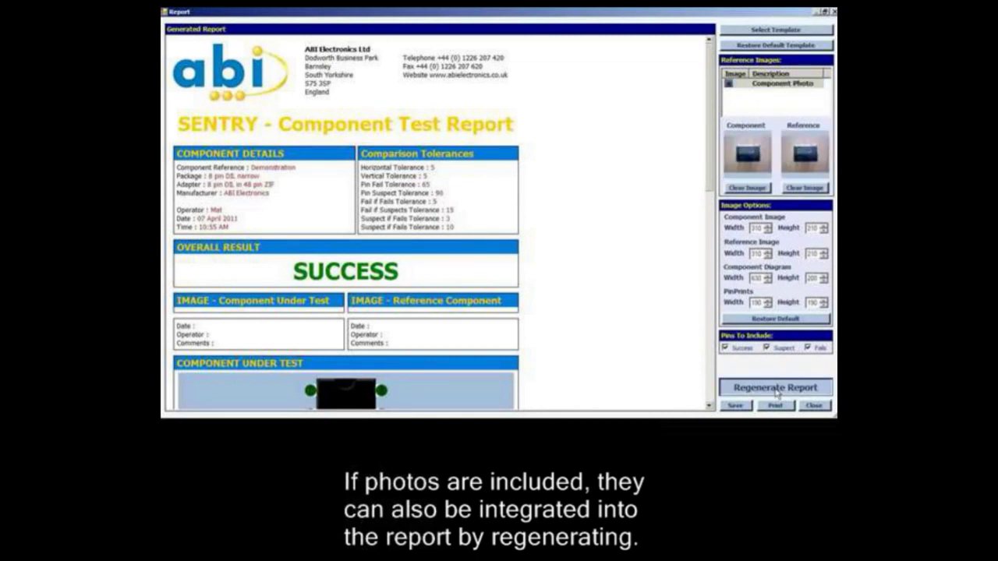
scroll(560, 202, down, 5)
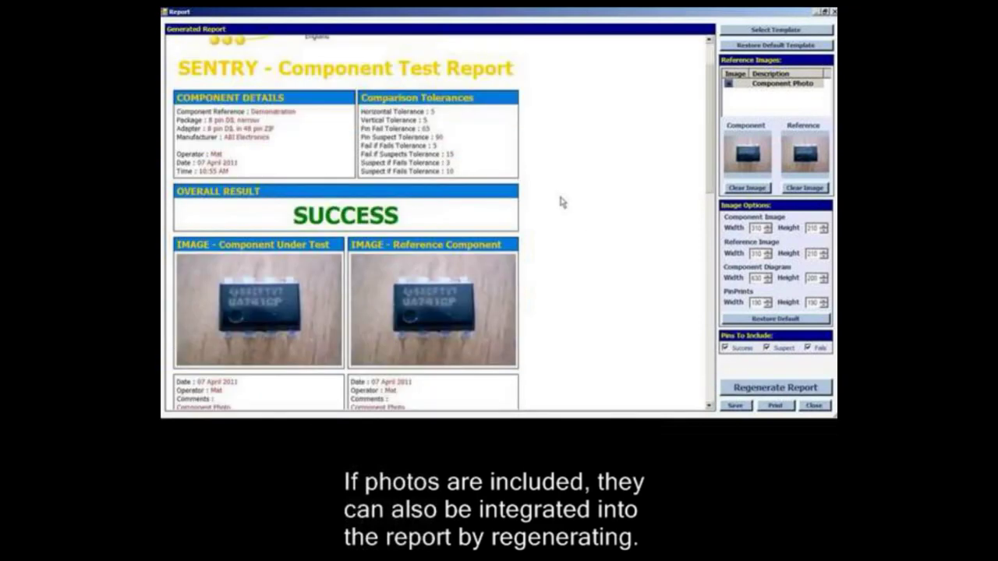
scroll(560, 202, down, 5)
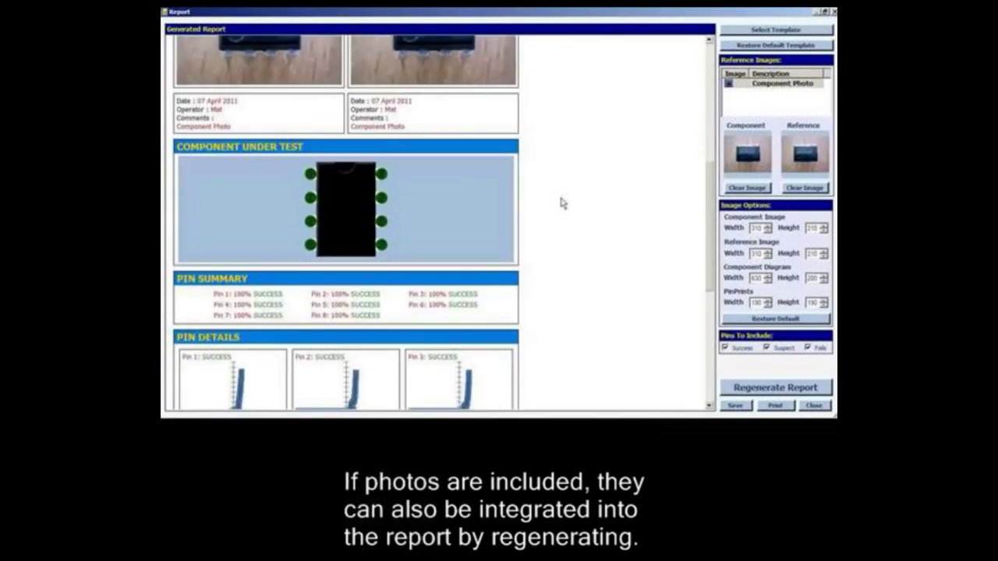
scroll(561, 203, down, 10)
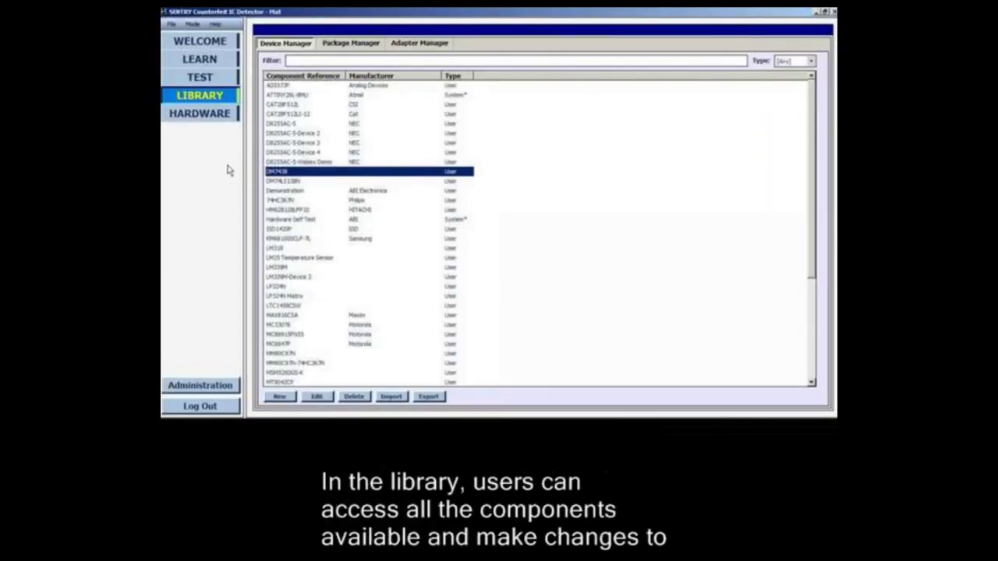
click(284, 116)
click(285, 133)
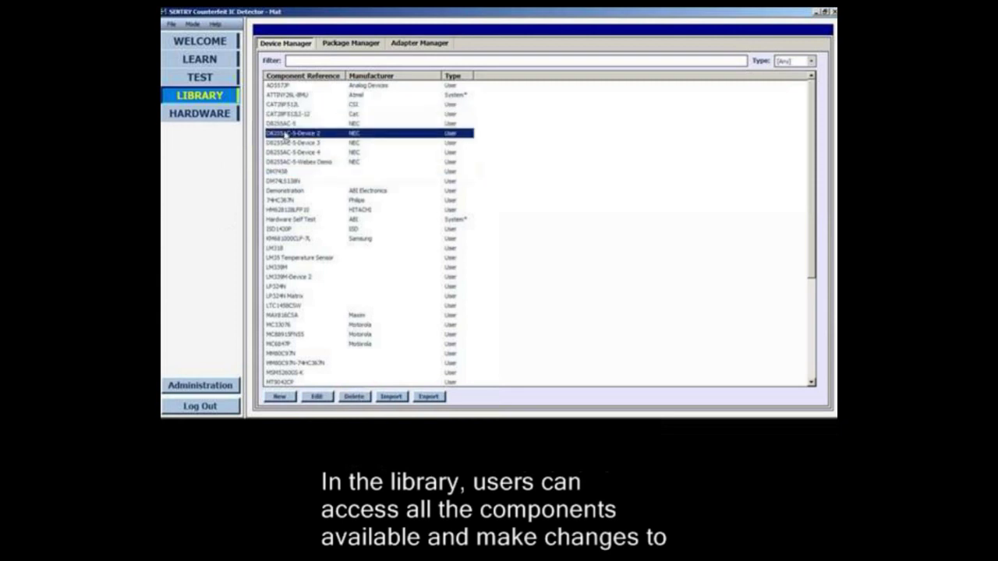
click(285, 153)
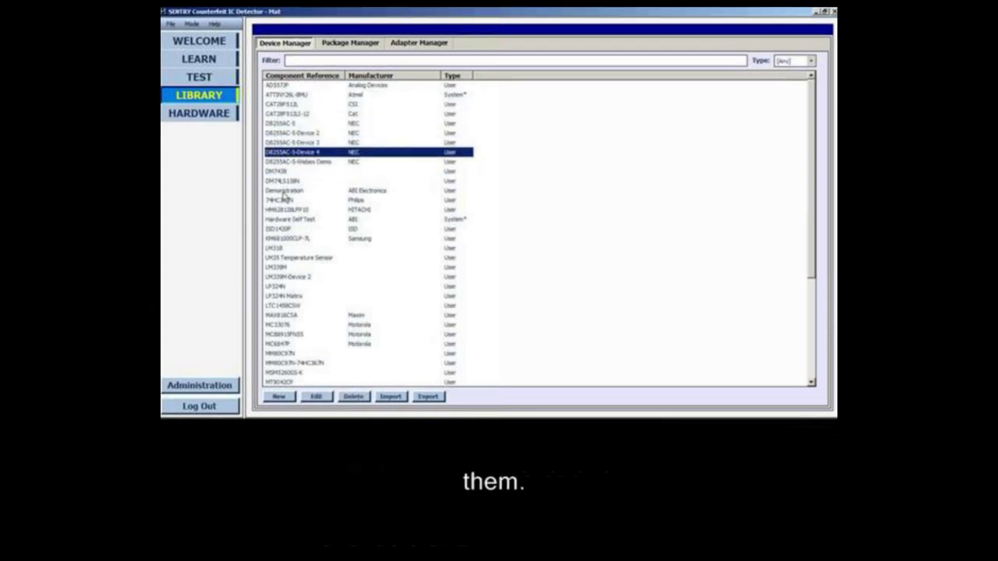
click(284, 191)
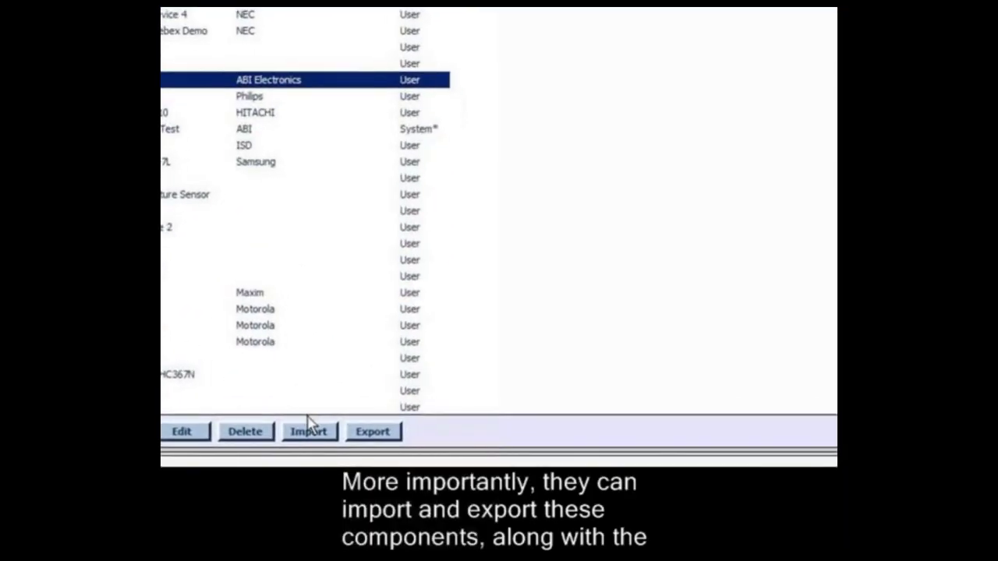
click(380, 426)
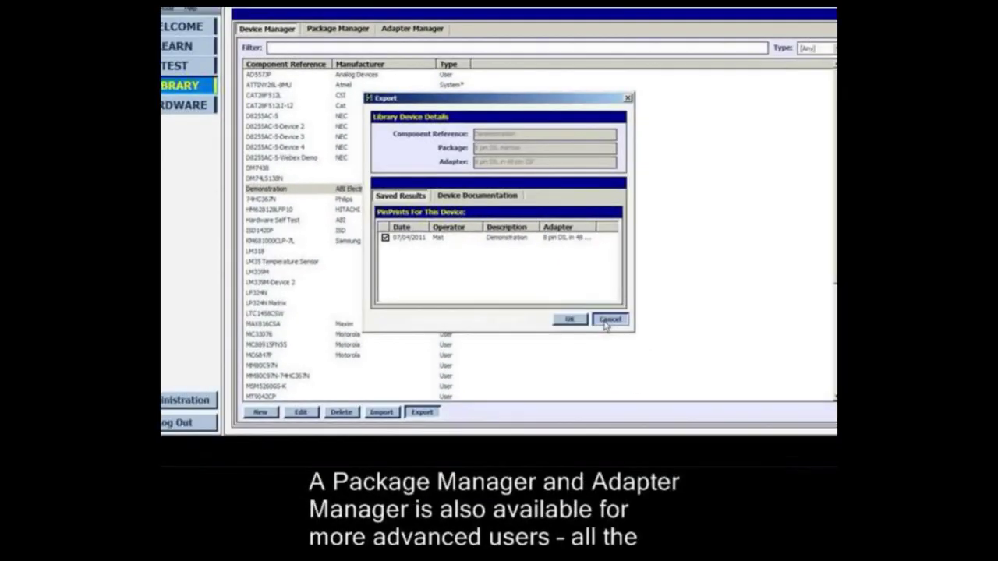
click(726, 435)
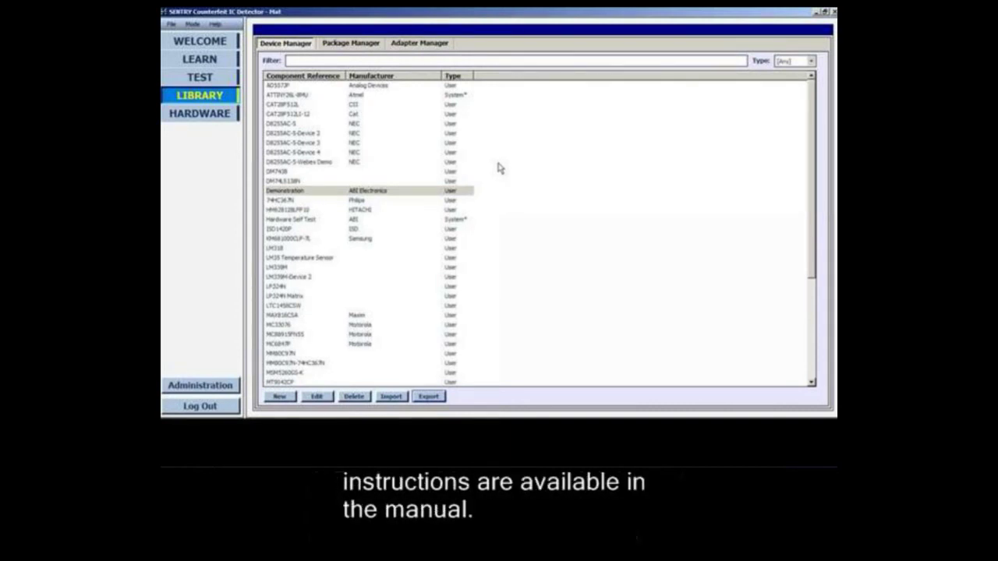
click(200, 113)
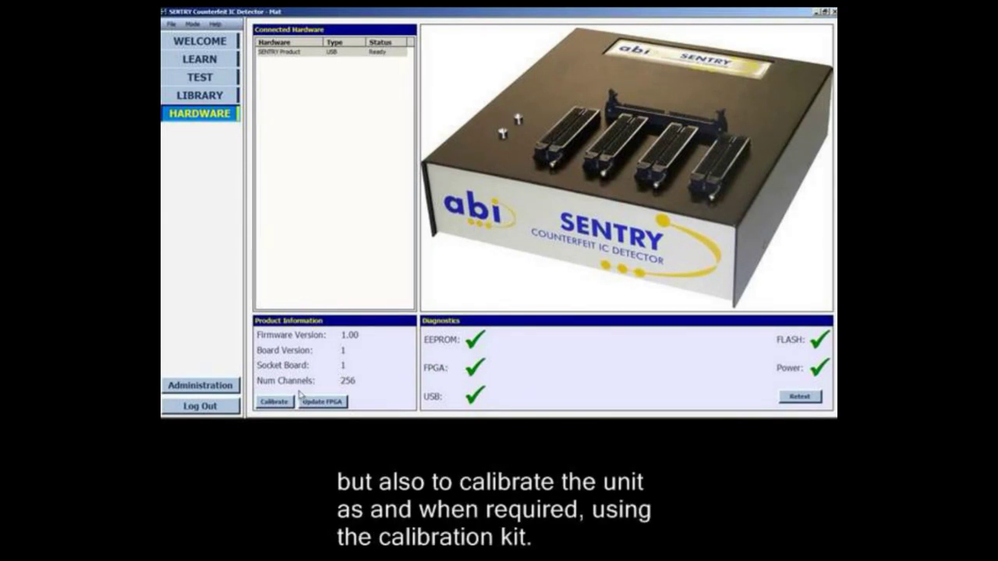
Start a calibration of the connected hardware unit.
click(274, 402)
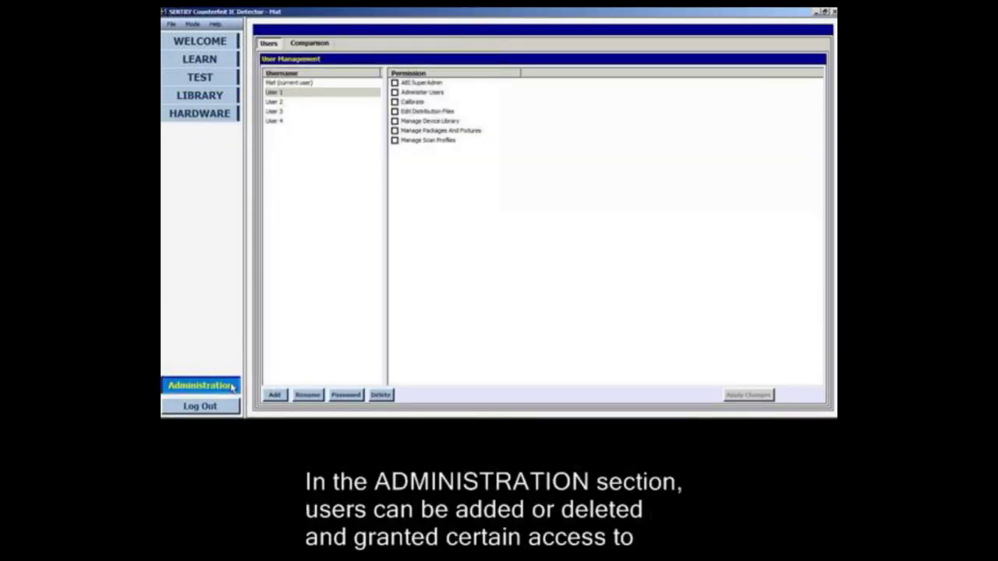
Show User 1's permissions, then the Comparison tolerance settings.
click(282, 93)
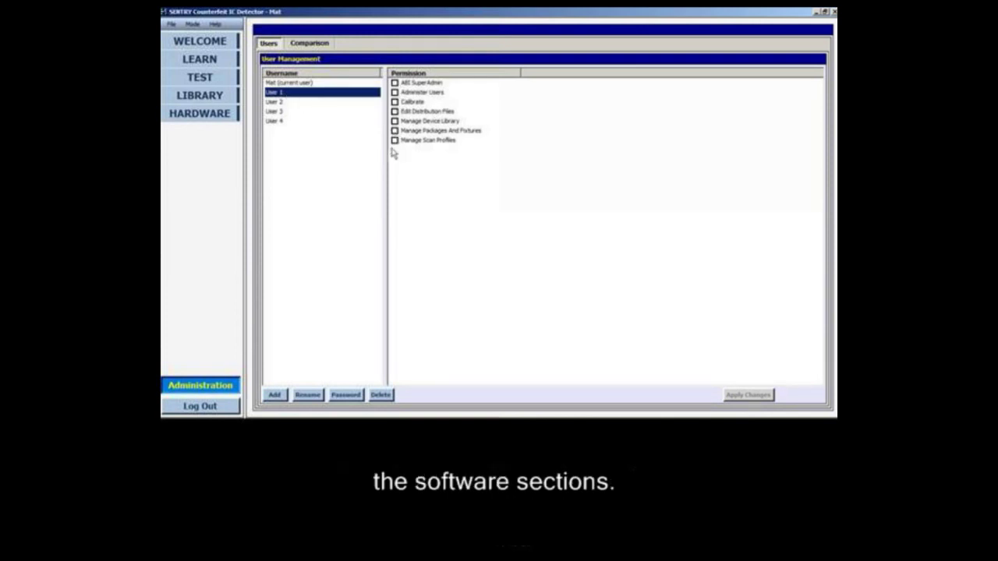
click(310, 44)
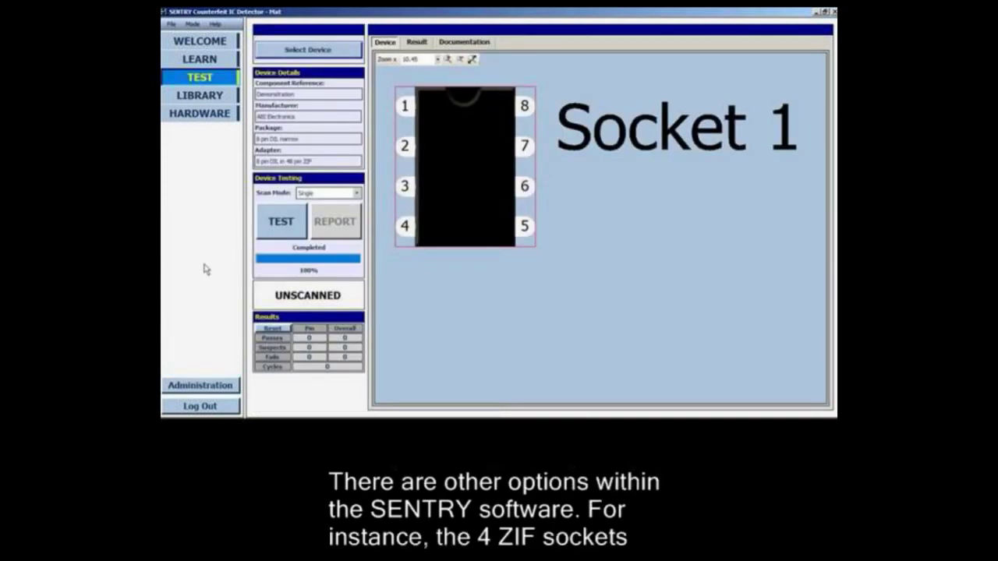
Load the Multiple Sockets device, found by filtering for 'mul', and start the four-socket test.
click(347, 56)
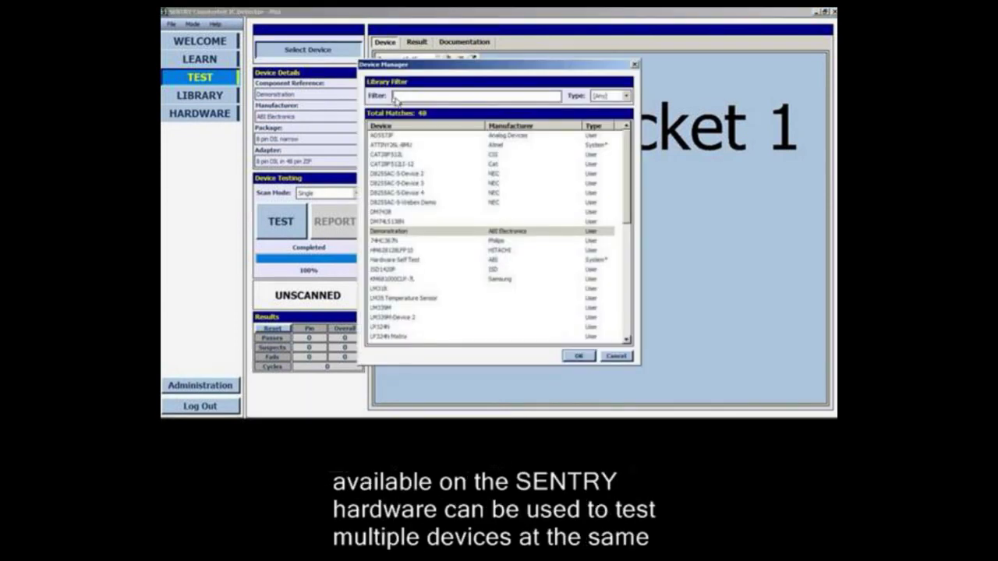
click(396, 96)
text(mul)
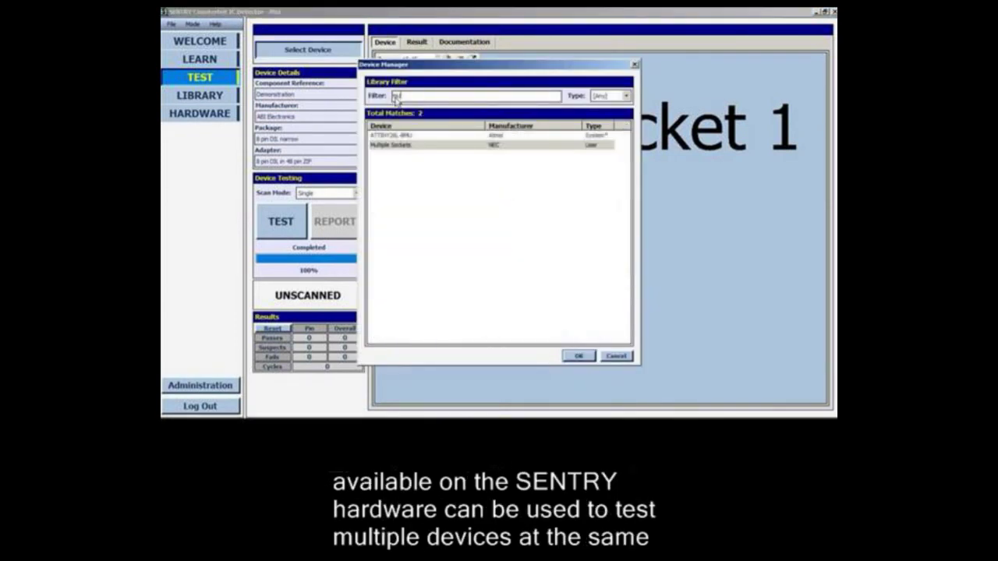
click(428, 139)
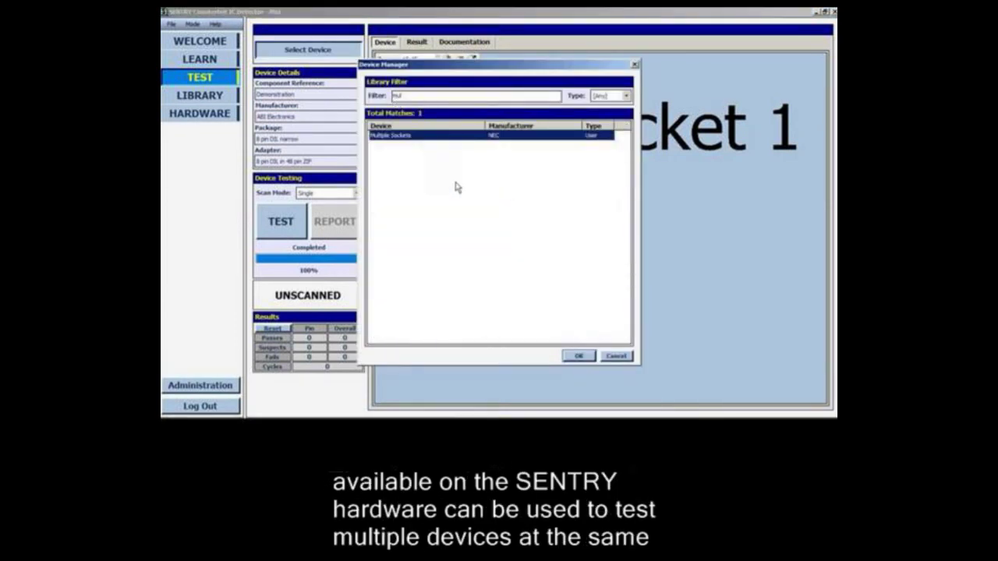
click(578, 358)
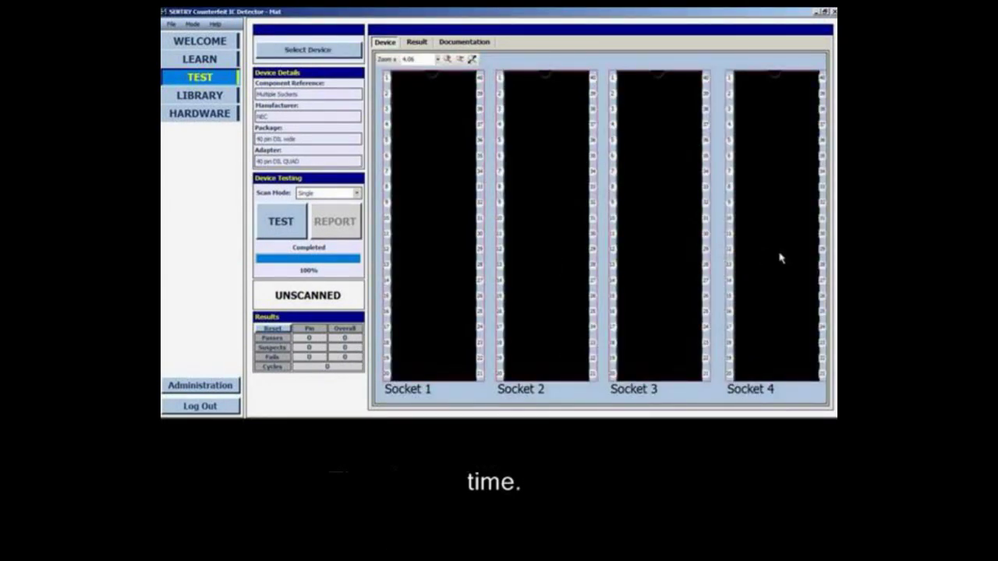
click(286, 236)
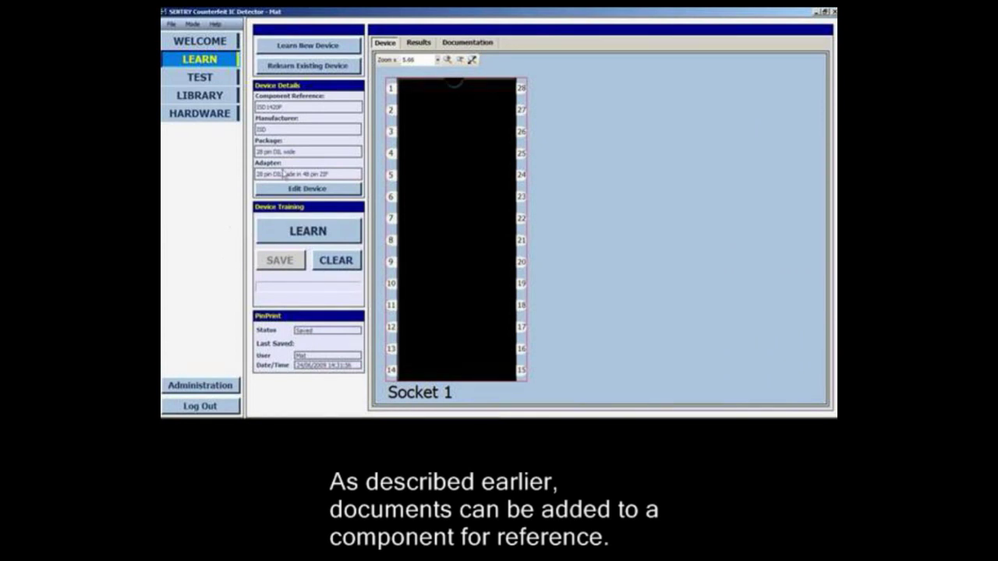
View the ISD1420P's datasheet, ISD1400 block diagram, chip photo and Testing Methodology.xls test data.
click(471, 43)
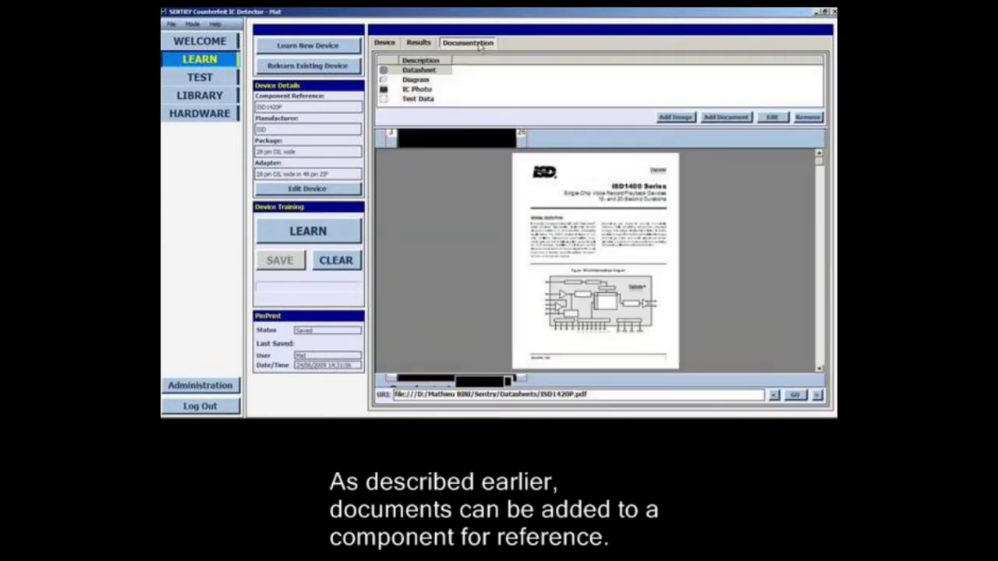
click(430, 72)
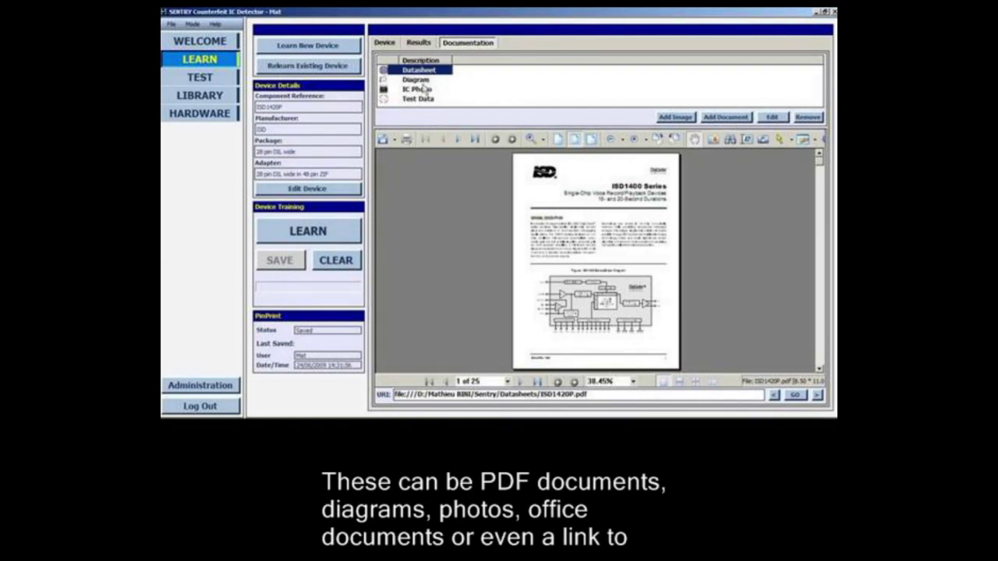
click(422, 81)
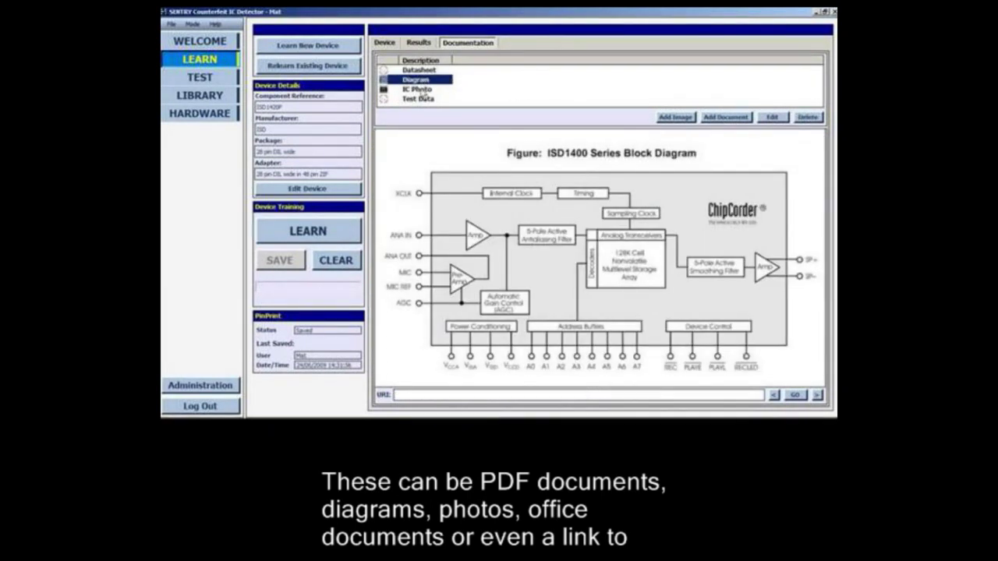
click(421, 90)
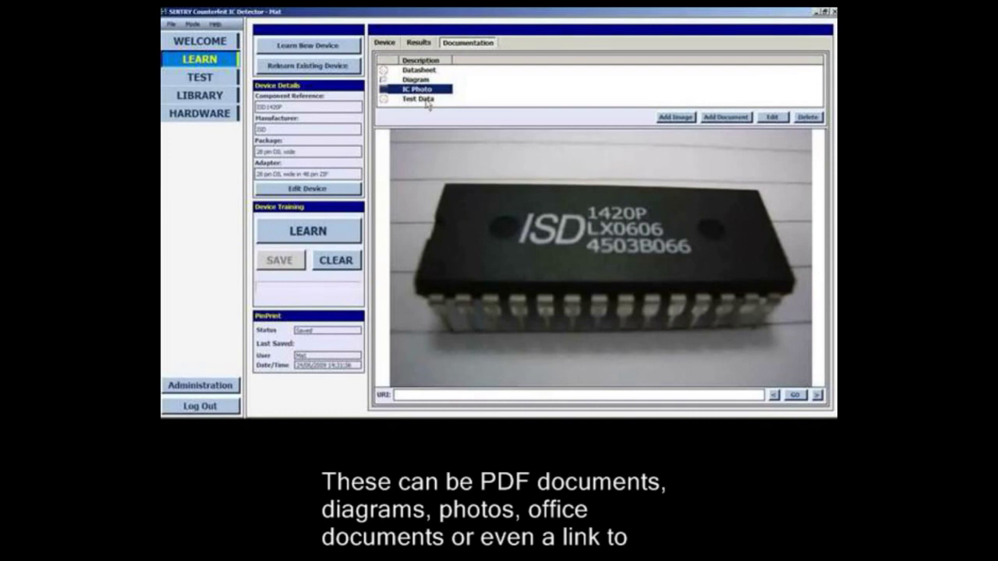
click(425, 101)
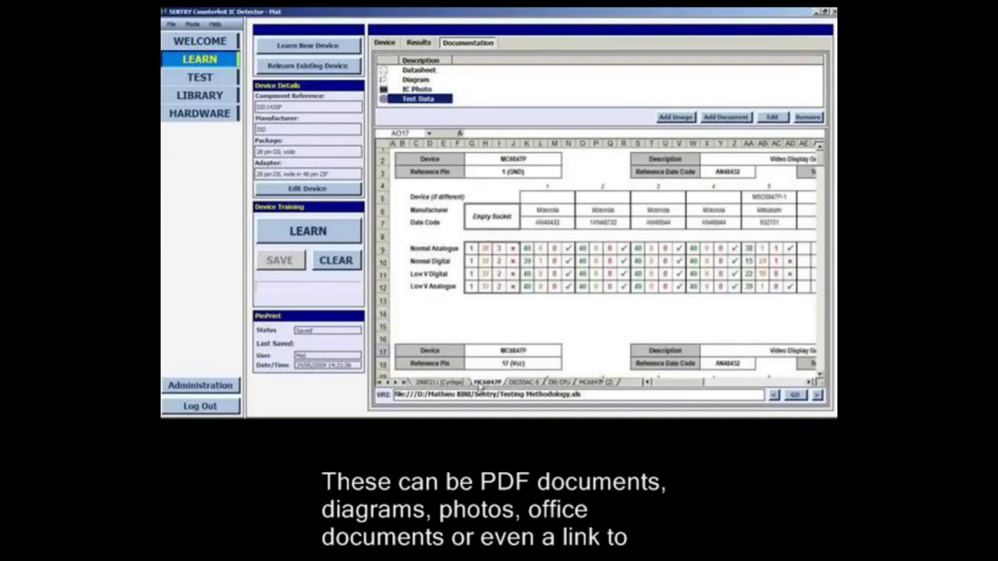